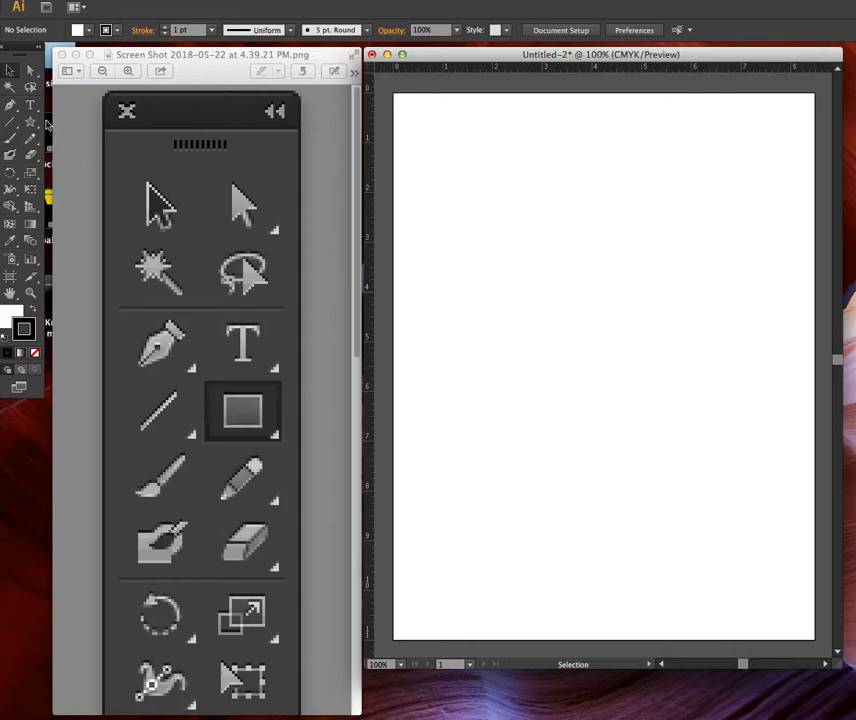
left_click(38, 77)
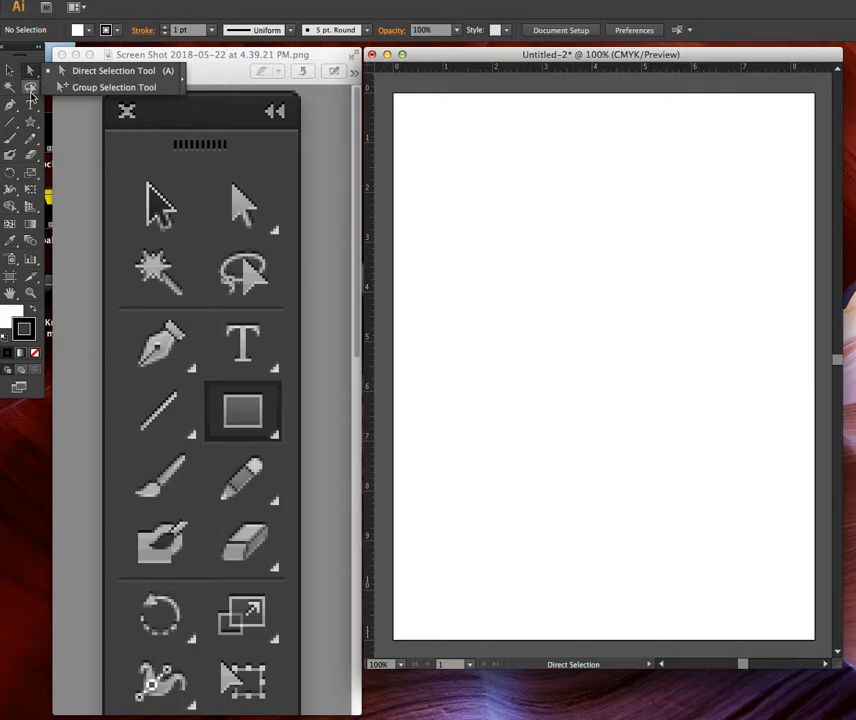
left_click(15, 113)
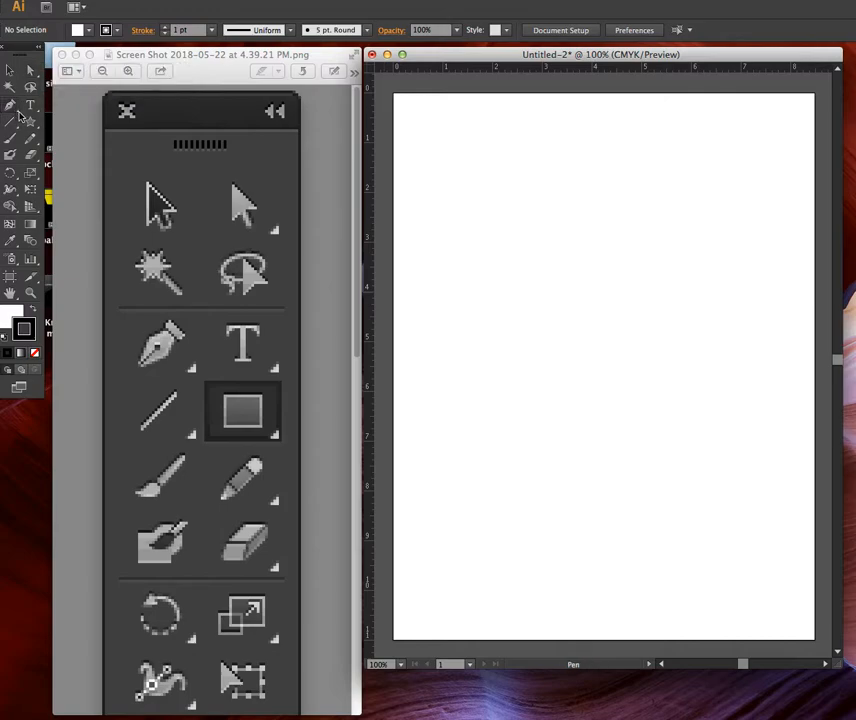
left_click(17, 115)
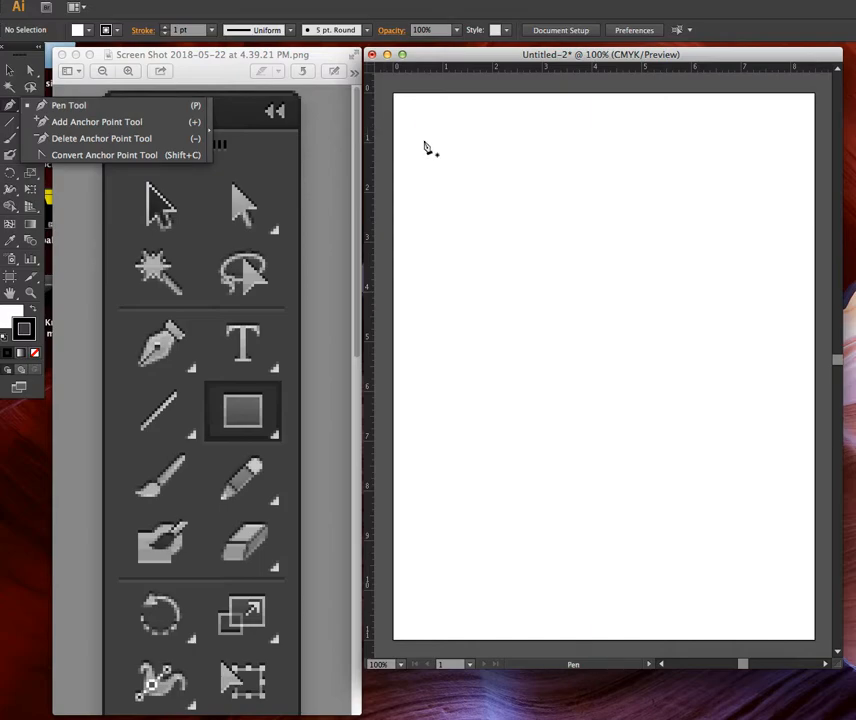
left_click(30, 70)
left_click(228, 126)
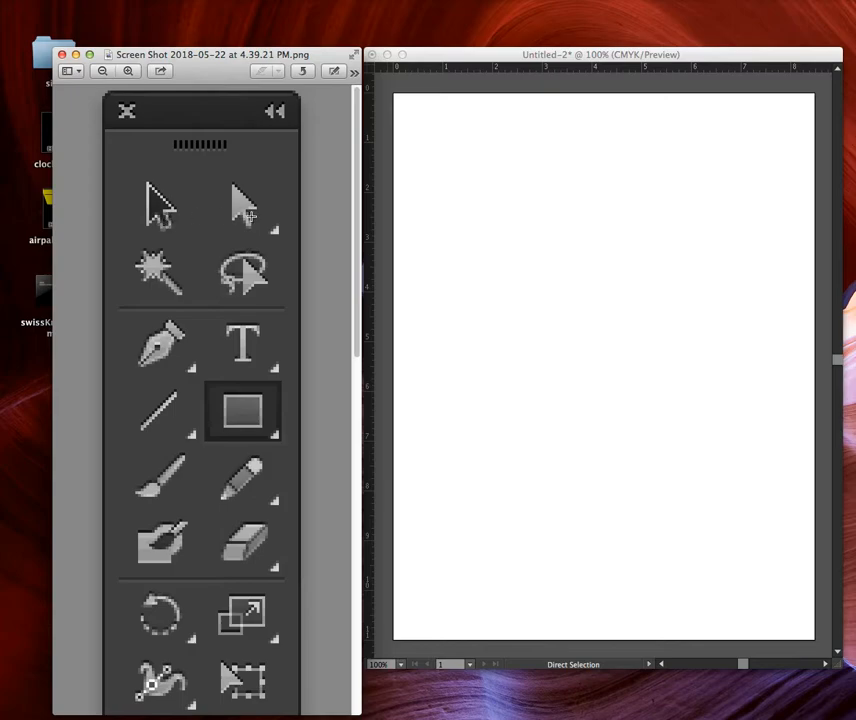
left_click(412, 216)
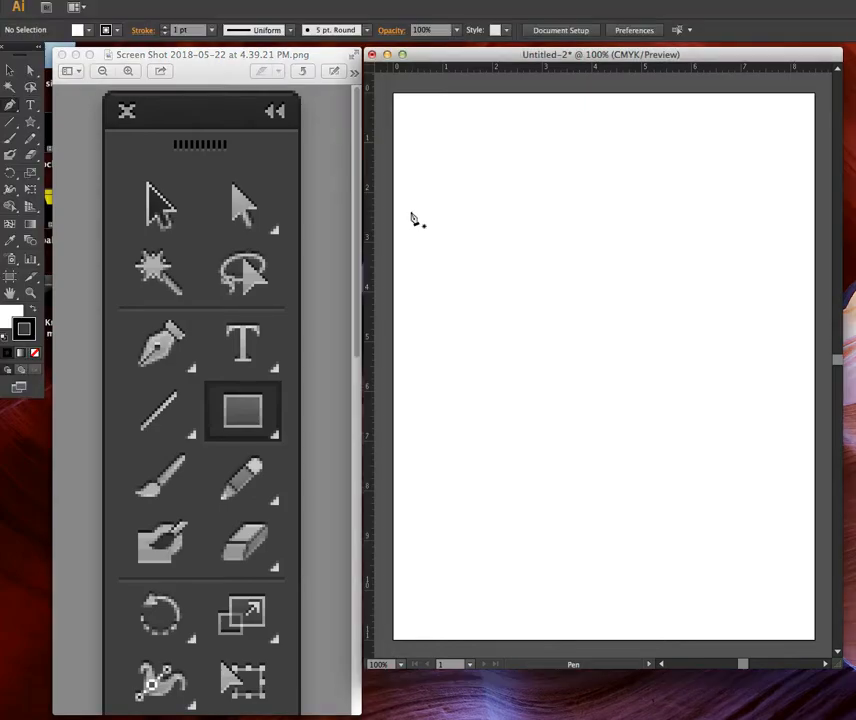
Draw an upright rectangle about 1.22 in wide near the page's upper-left corner with the Rectangle tool
left_click(31, 121)
left_click(65, 121)
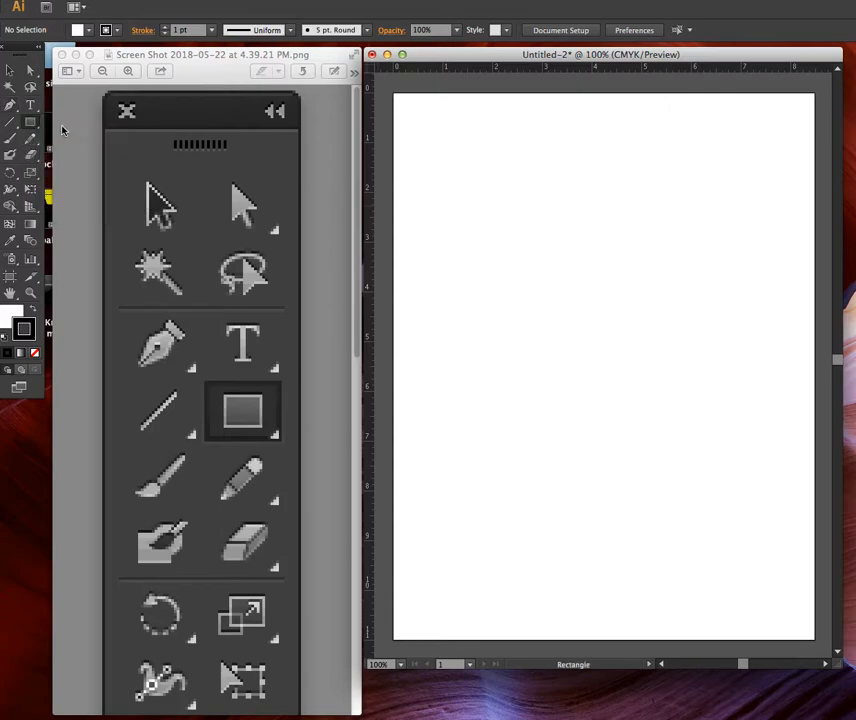
left_click_drag(457, 171, 519, 249)
key("a")
key("m")
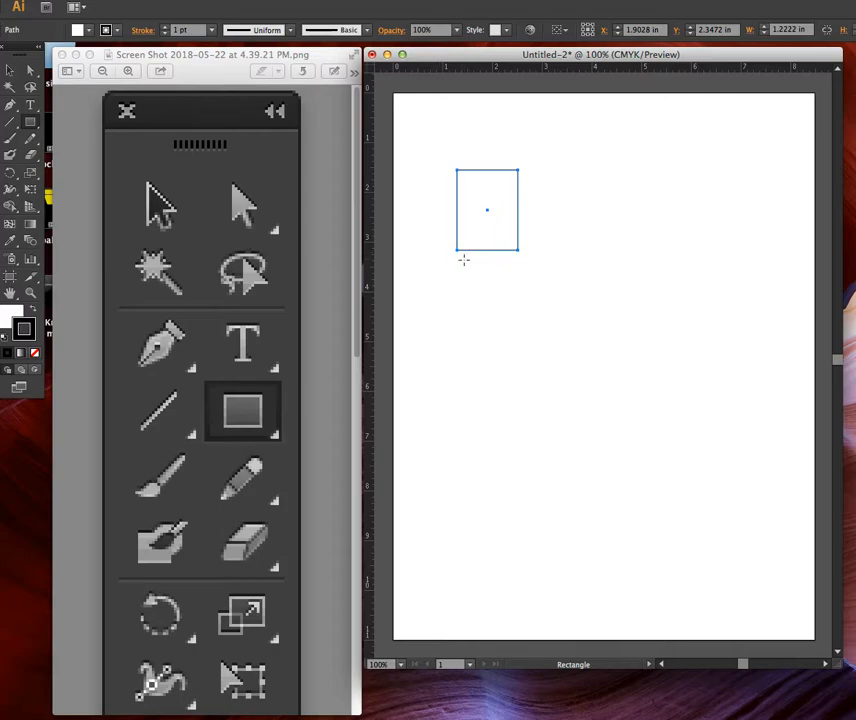
key("a")
key("m")
key("a")
Display the color controls with their full set of CMYK sliders
left_click(369, 2)
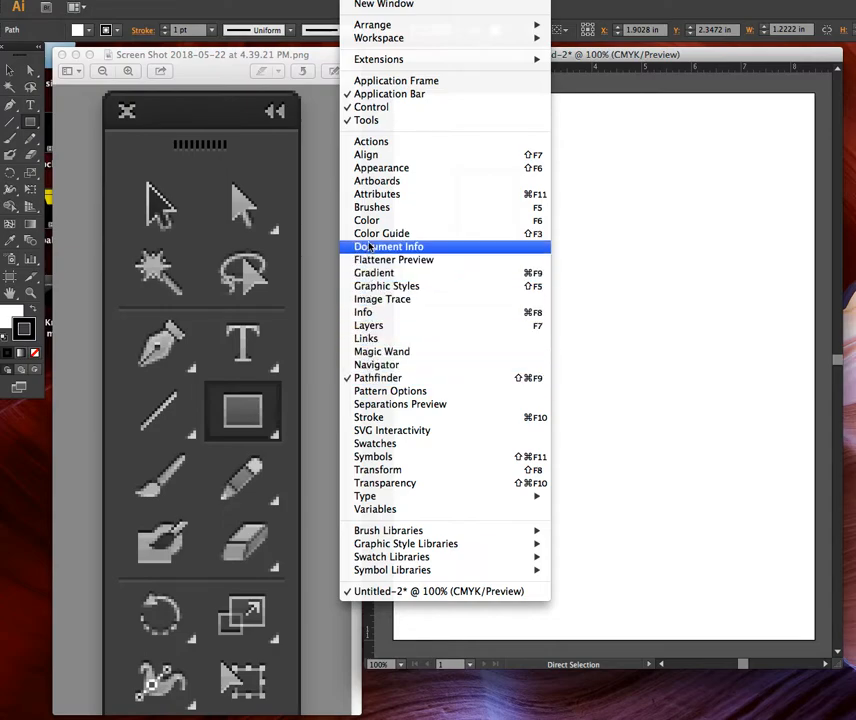
left_click(372, 222)
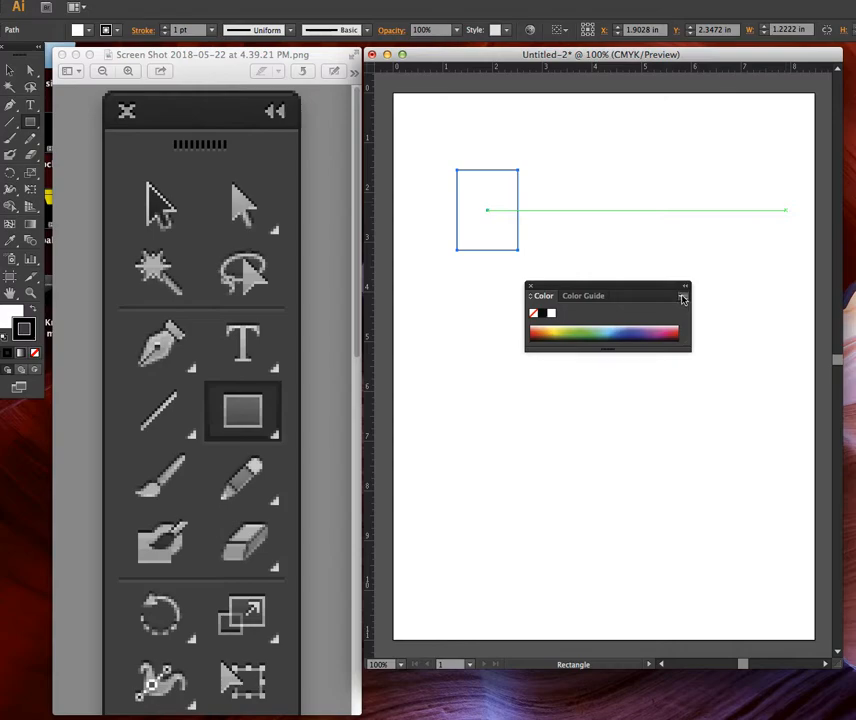
left_click(683, 297)
left_click(712, 299)
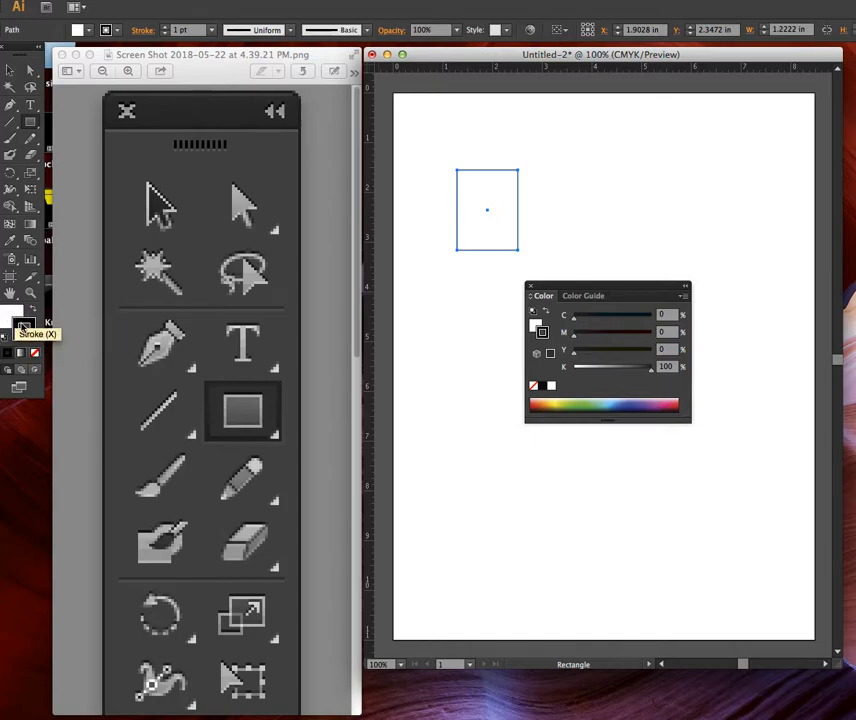
Set the rectangle's stroke to a pinkish red of M 96.86 and Y 45.88, and swap its fill and stroke colors
left_click(23, 328)
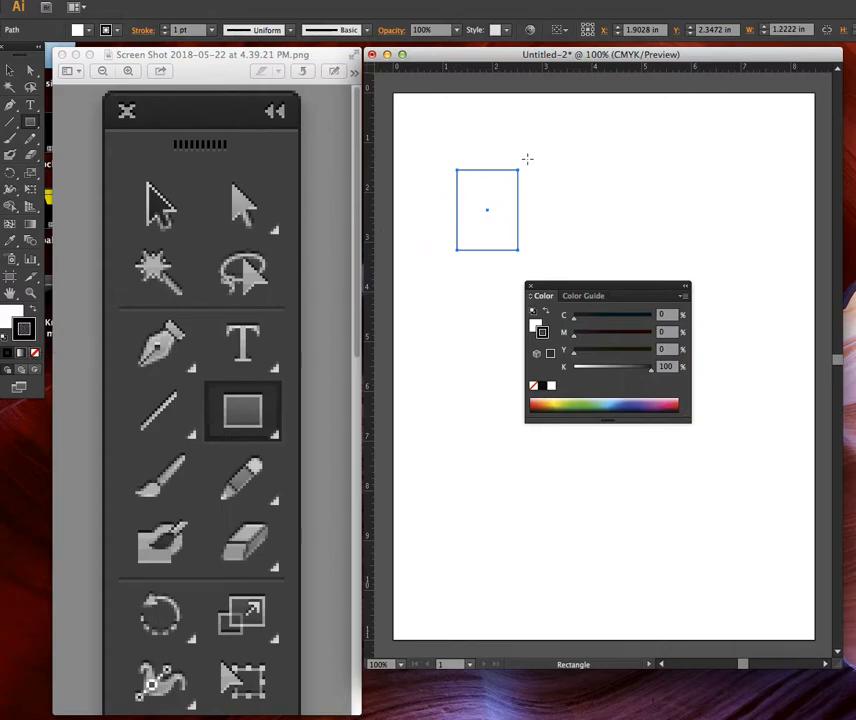
left_click(30, 326)
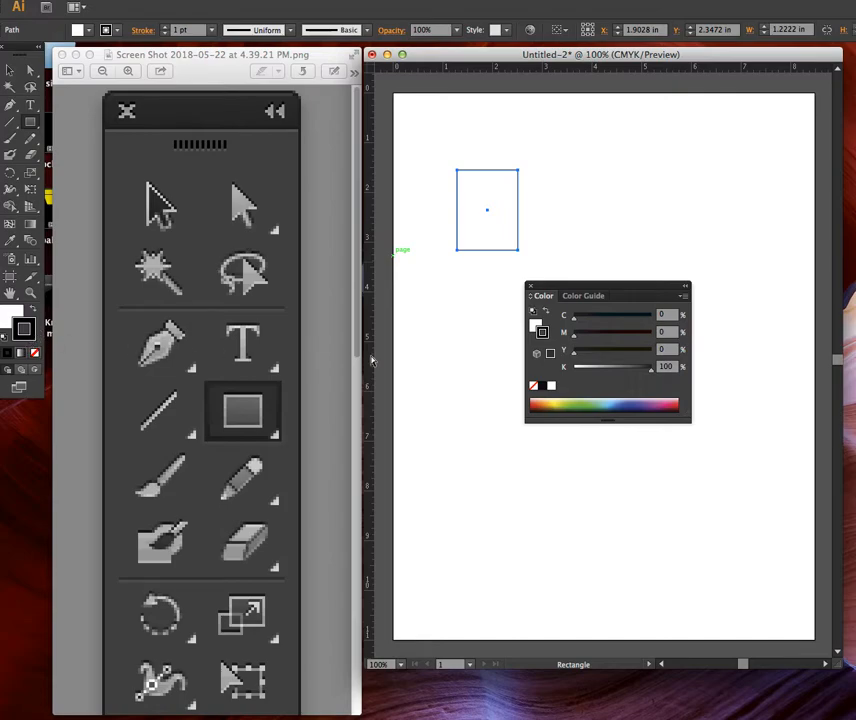
left_click(673, 403)
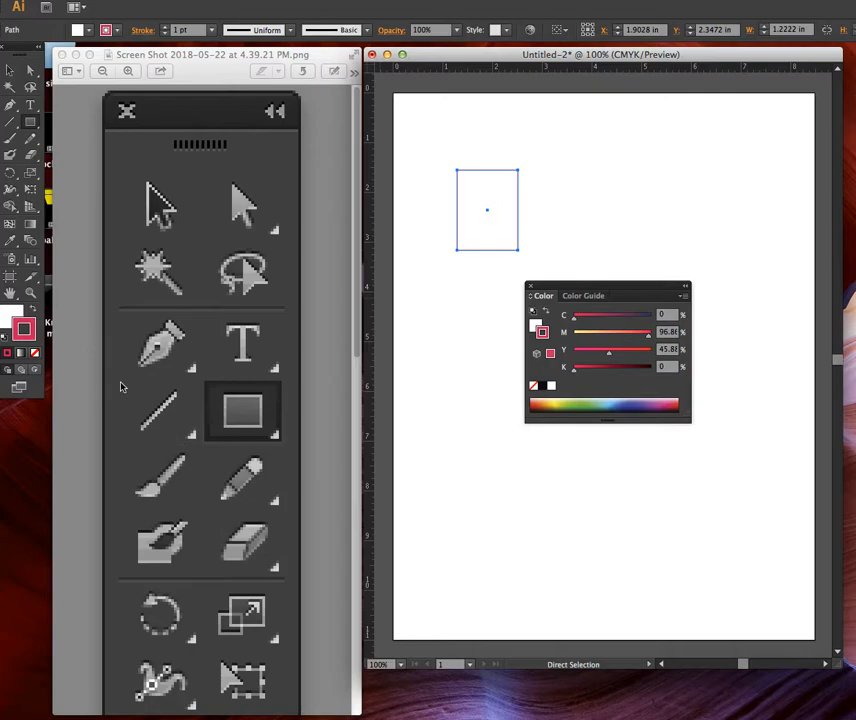
scroll(187, 344, "down", 10)
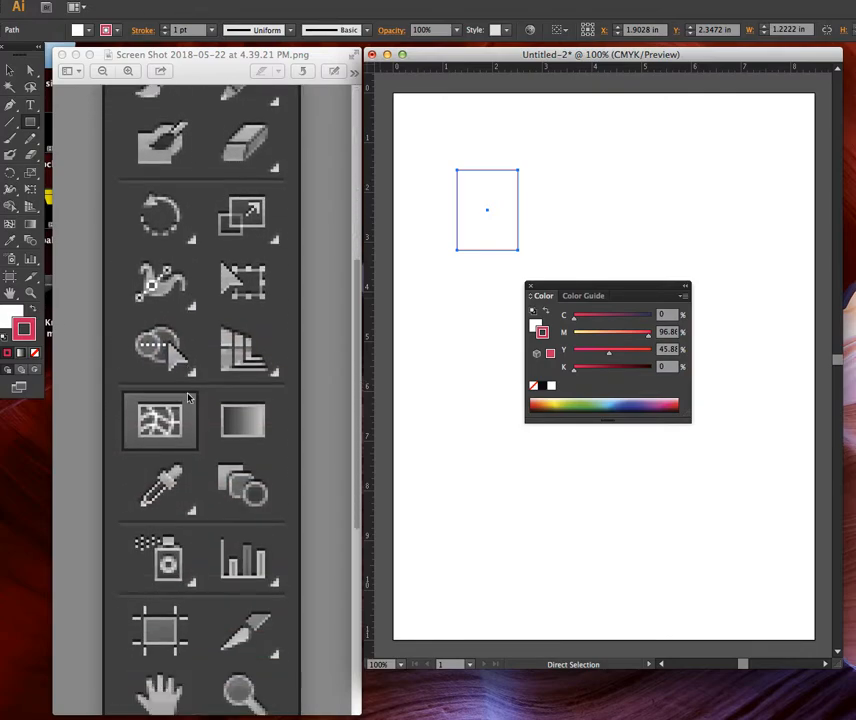
scroll(187, 398, "down", 7)
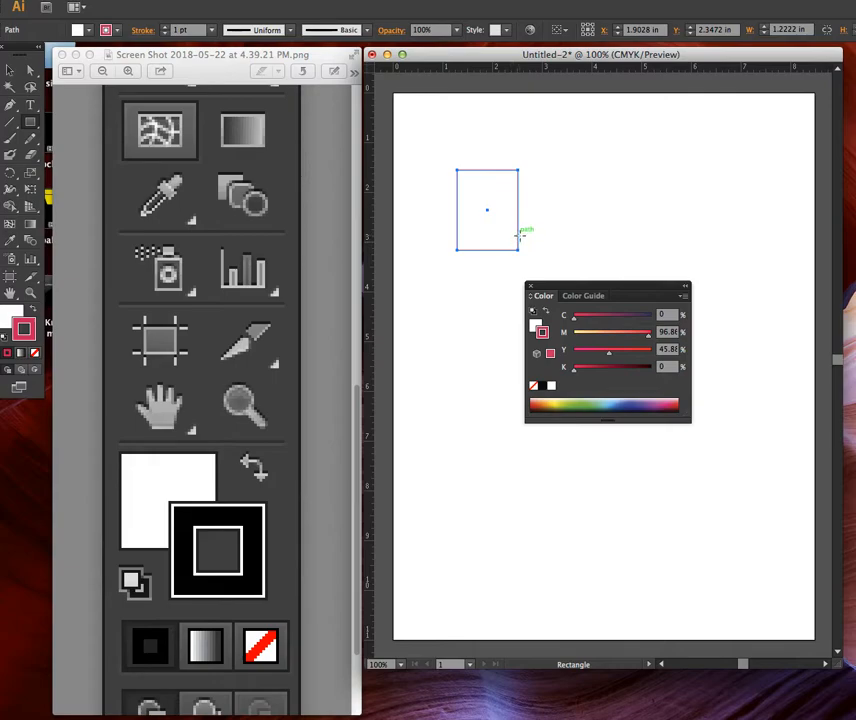
left_click(33, 312)
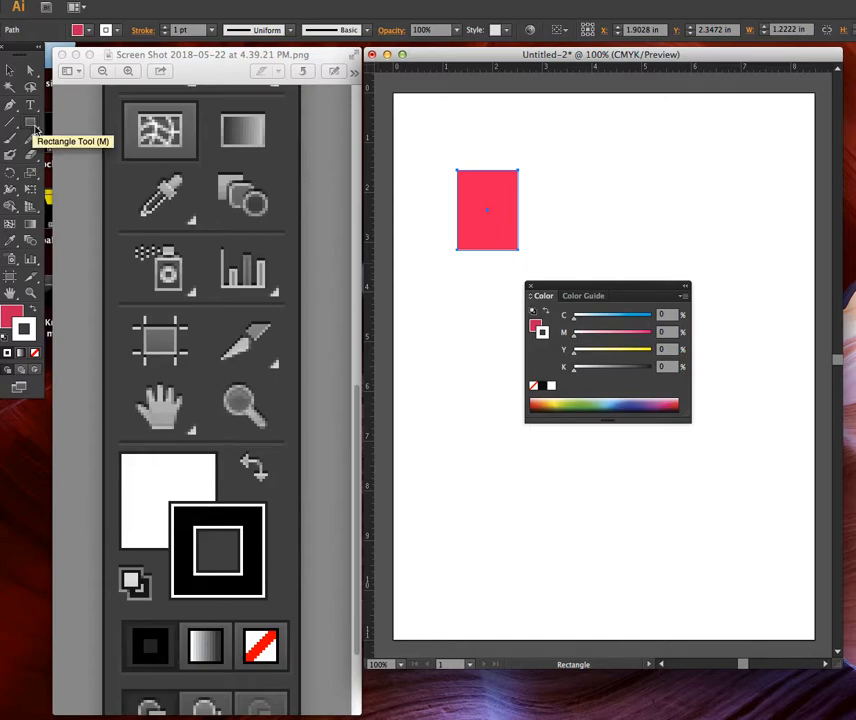
Draw a flat ellipse about 2.01 in wide beside the rectangle with the Ellipse tool
scroll(203, 272, "up", 10)
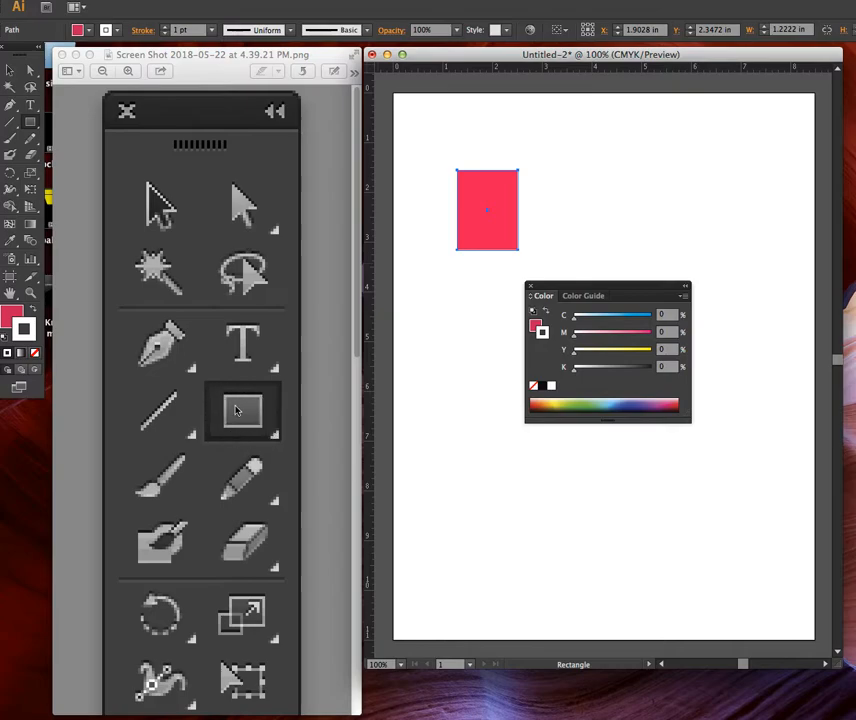
left_click(36, 128)
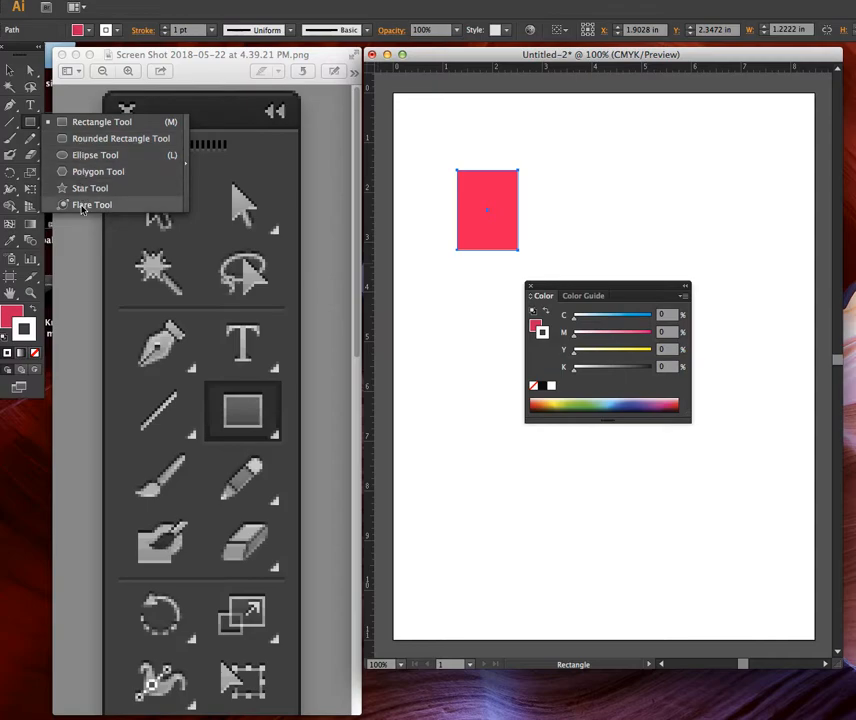
left_click(82, 157)
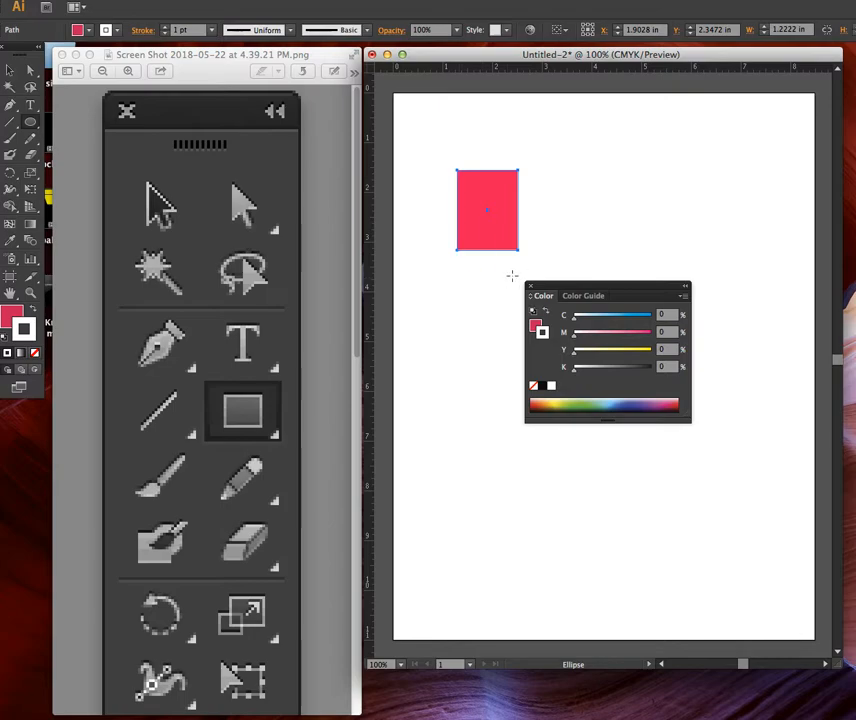
left_click_drag(540, 210, 641, 244)
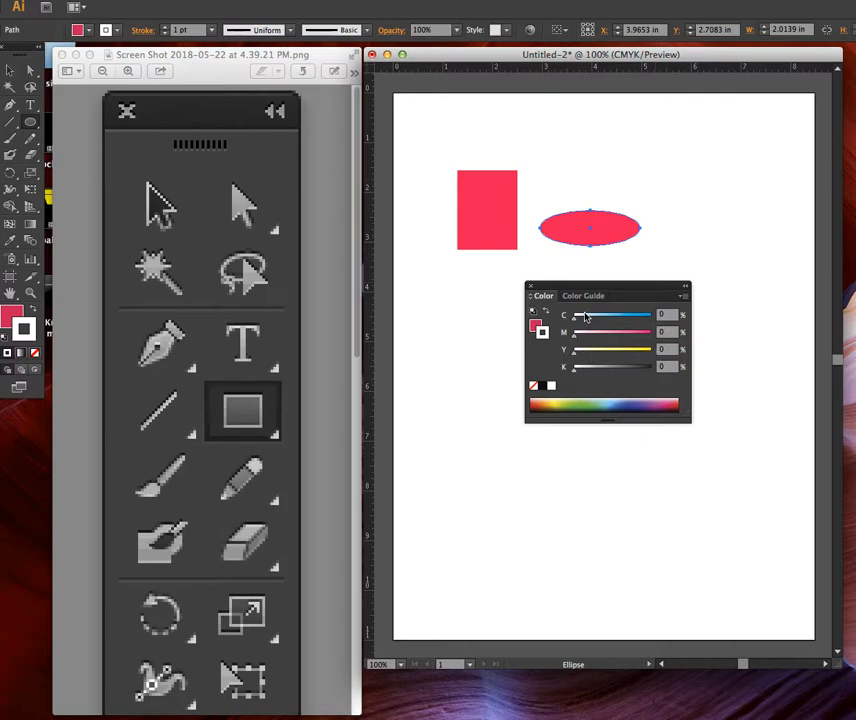
Change the ellipse's fill to teal with C 100 and M 0
mouse_move(574, 319)
left_mouse_down()
mouse_move(631, 327)
mouse_move(556, 329)
left_mouse_up()
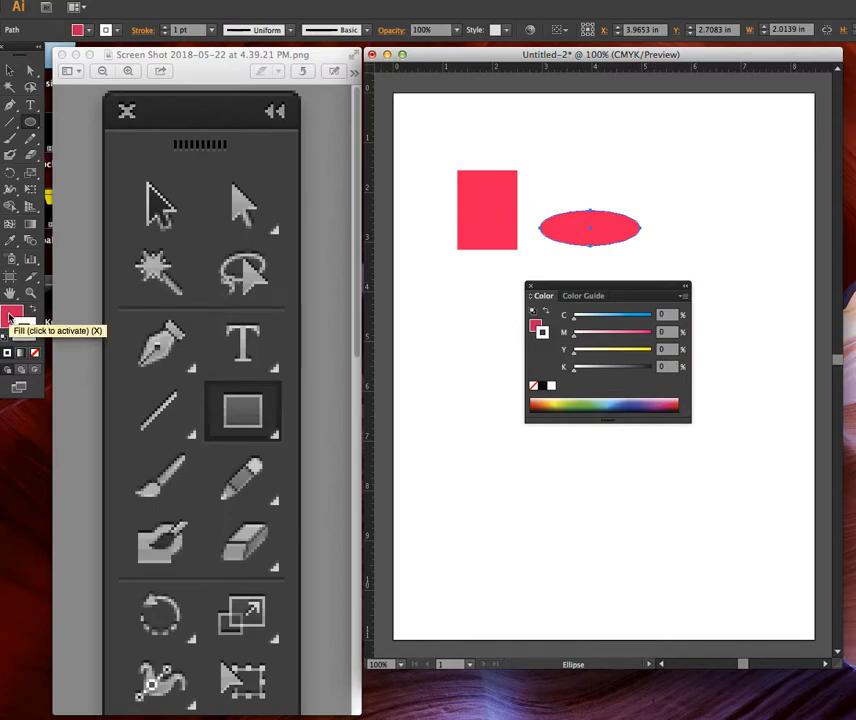
left_click(11, 316)
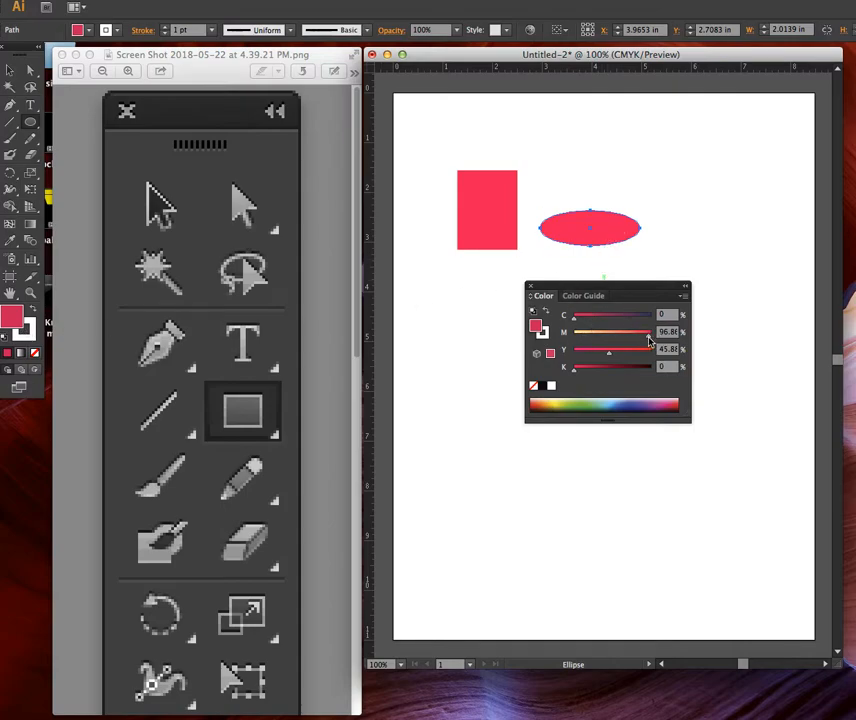
mouse_move(576, 320)
left_mouse_down()
mouse_move(648, 318)
mouse_move(648, 343)
mouse_move(574, 344)
left_mouse_up()
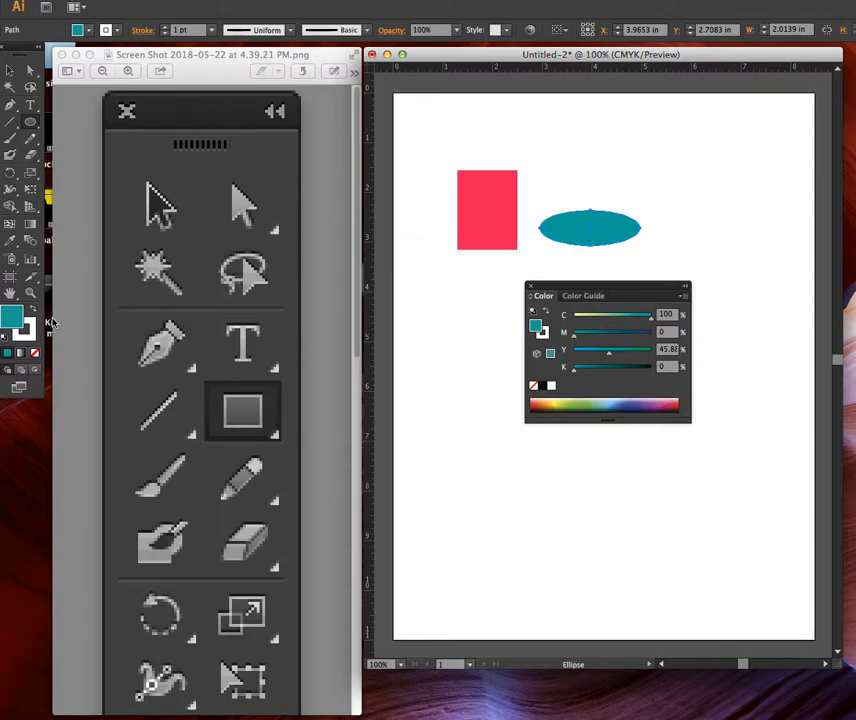
Clear the color controls out of the drawing area and draw a hexagon about 2.2 in wide below the rectangle and ellipse with the Polygon tool
left_click_drag(613, 292, 623, 442)
key("a")
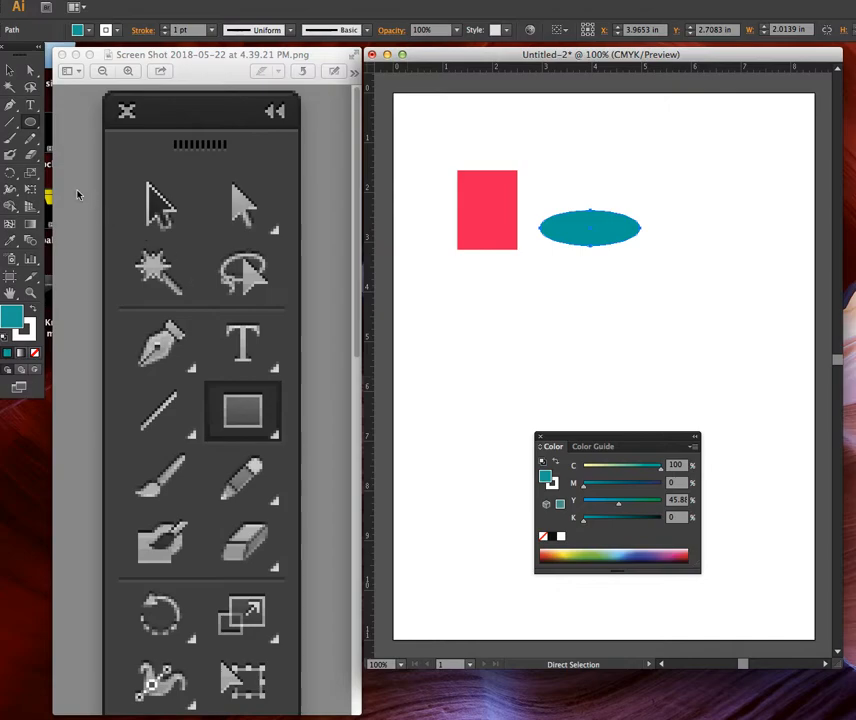
scroll(114, 215, "down", 4)
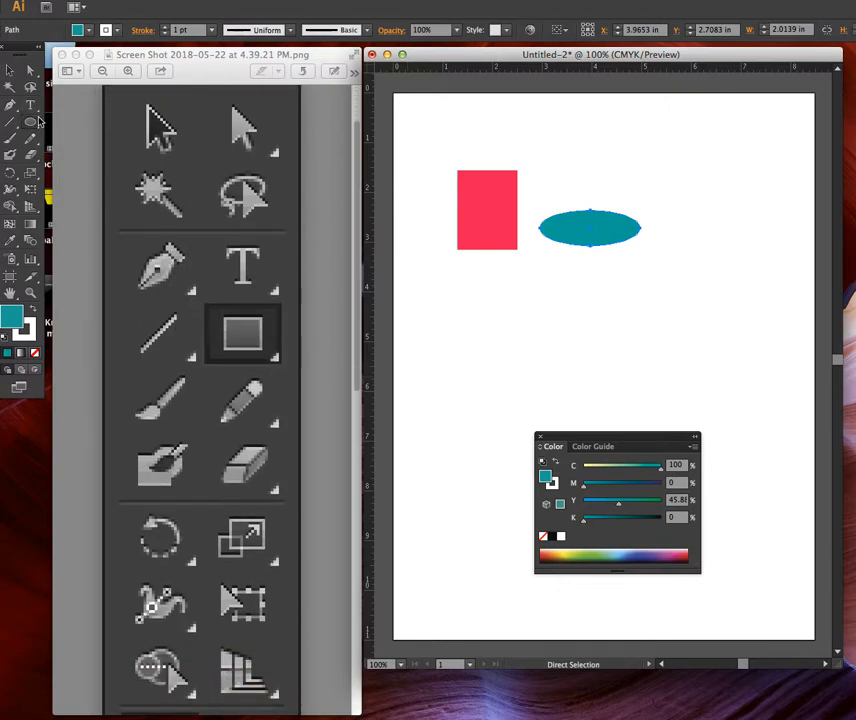
left_click_drag(32, 123, 68, 175)
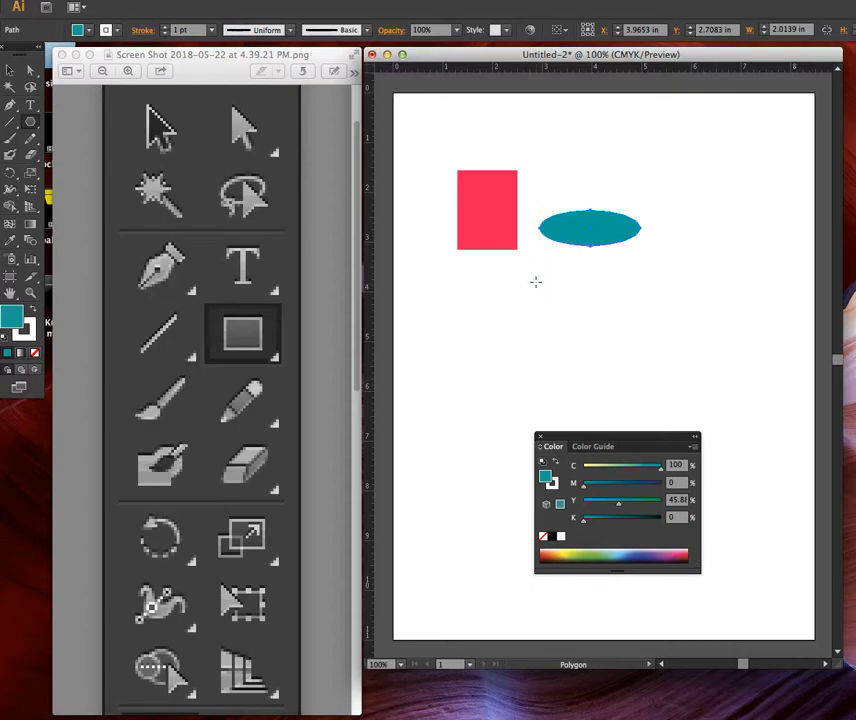
left_click_drag(536, 283, 566, 326)
key("a")
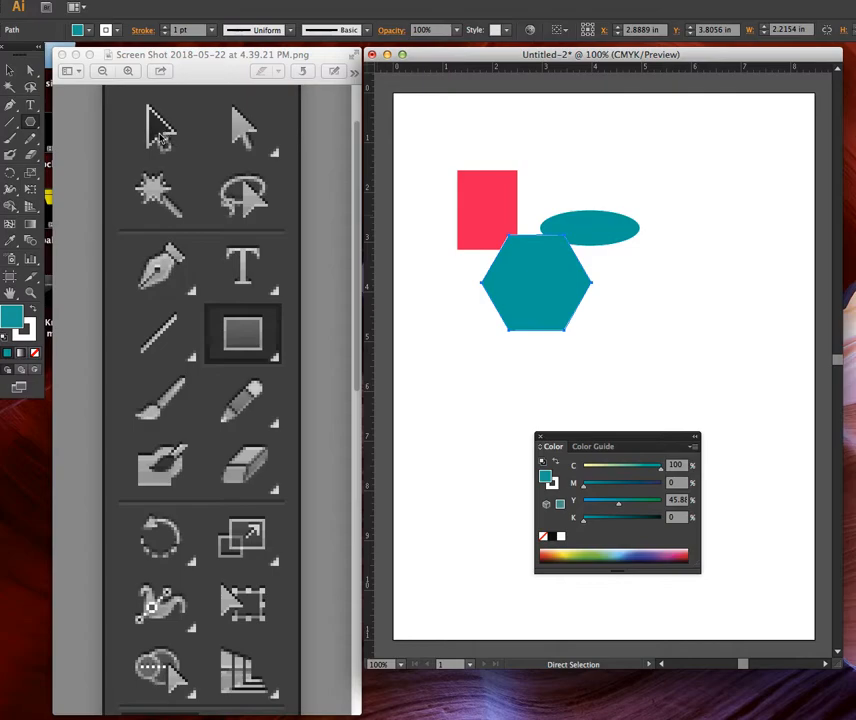
Move the hexagon clear of the other shapes, below the ellipse, and set its fill to yellow with C 0 and Y 100
left_click(11, 71)
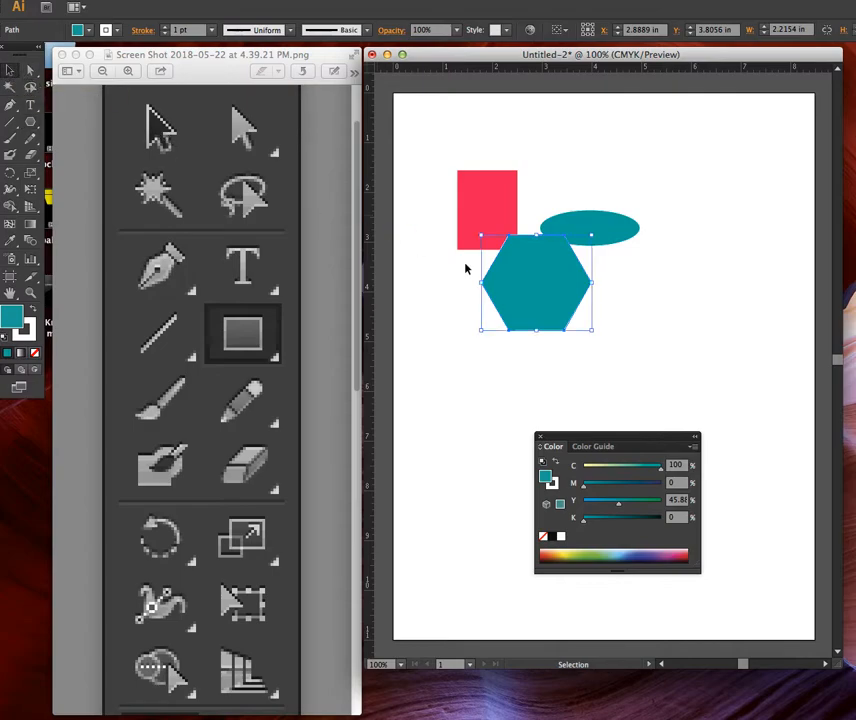
left_click_drag(557, 296, 605, 335)
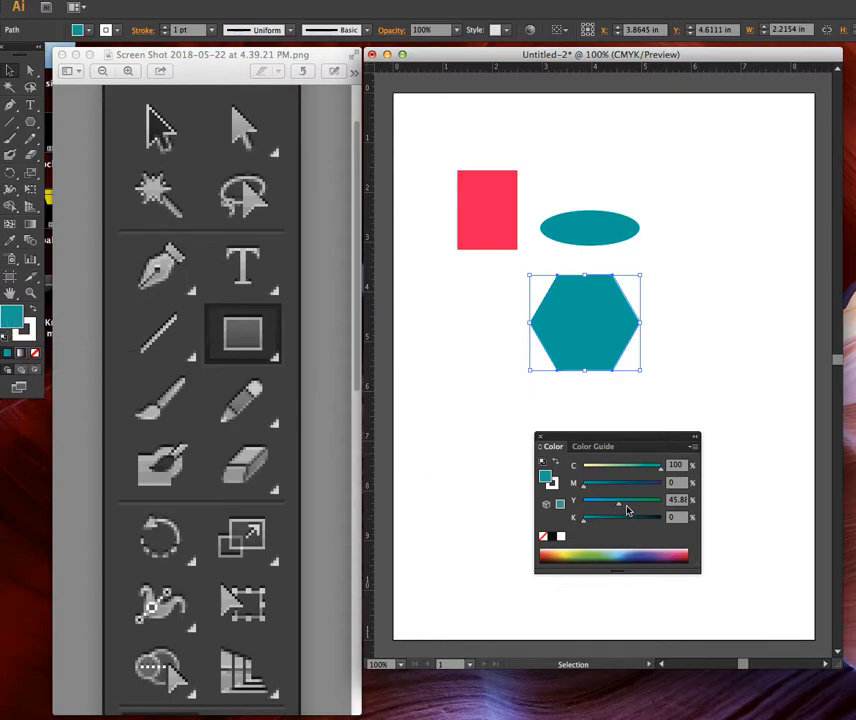
left_click_drag(618, 509, 583, 474)
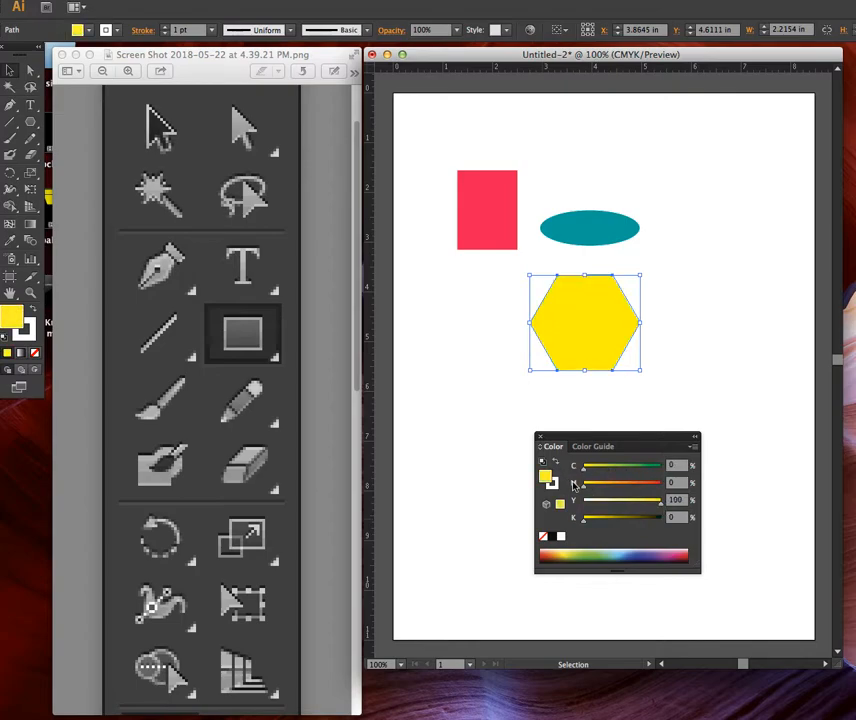
left_click(541, 439)
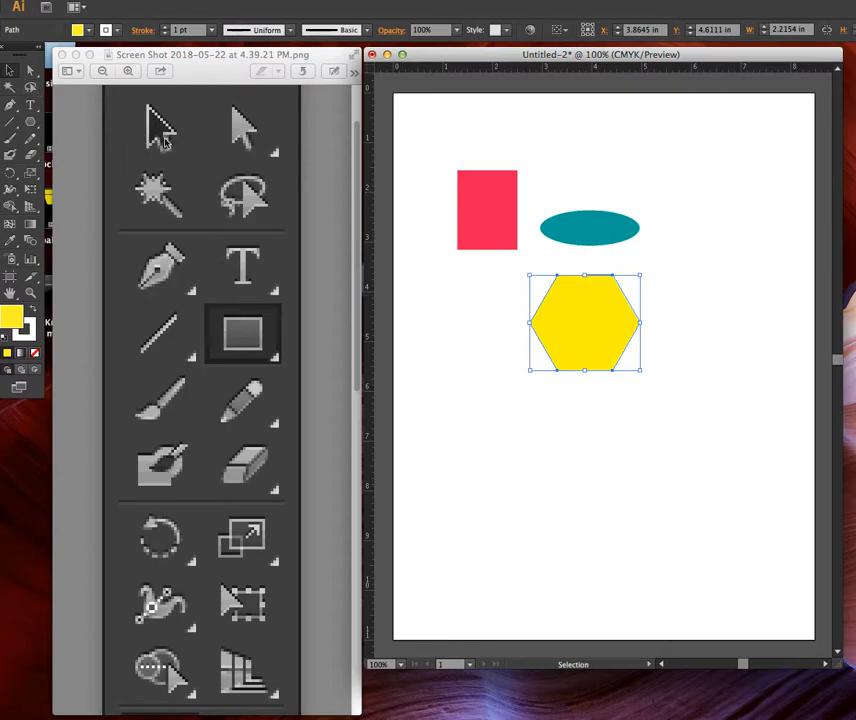
Select the red rectangle, the teal ellipse and the yellow hexagon together
left_click(472, 187)
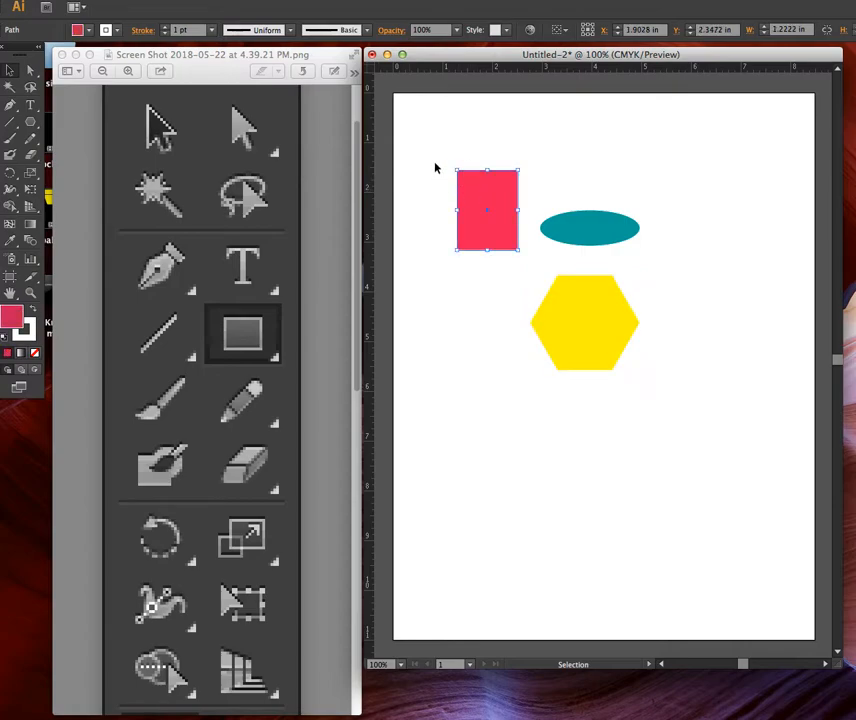
left_click_drag(439, 155, 653, 408)
left_click(641, 413)
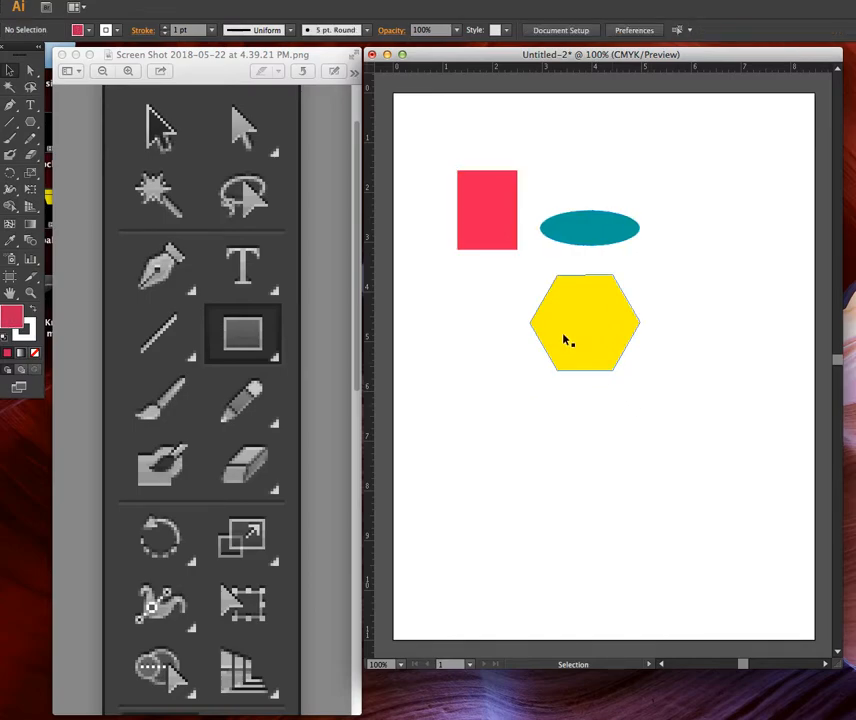
left_click(489, 228)
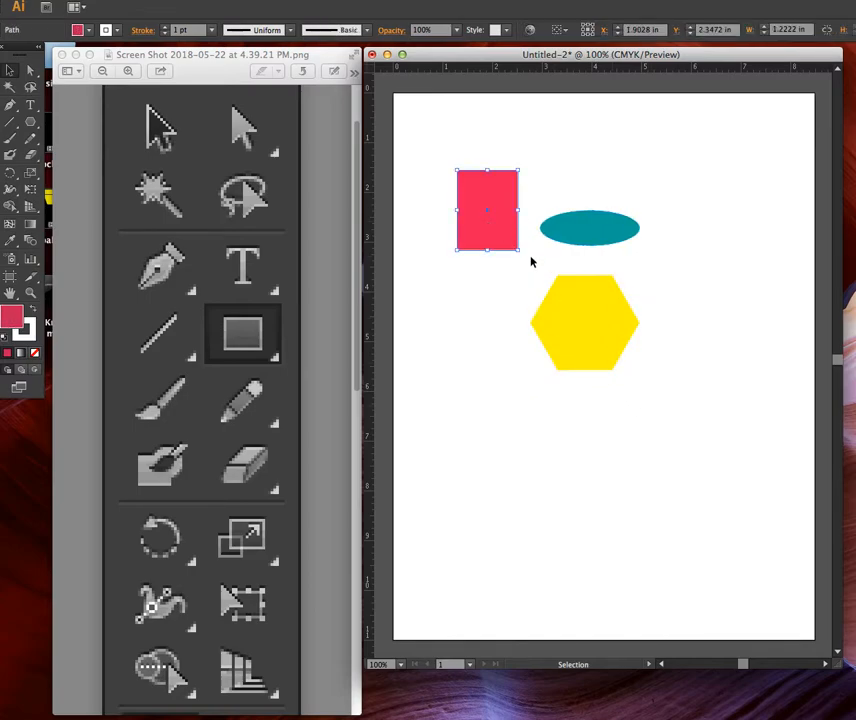
left_click(590, 233, "shift")
left_click(591, 321, "shift")
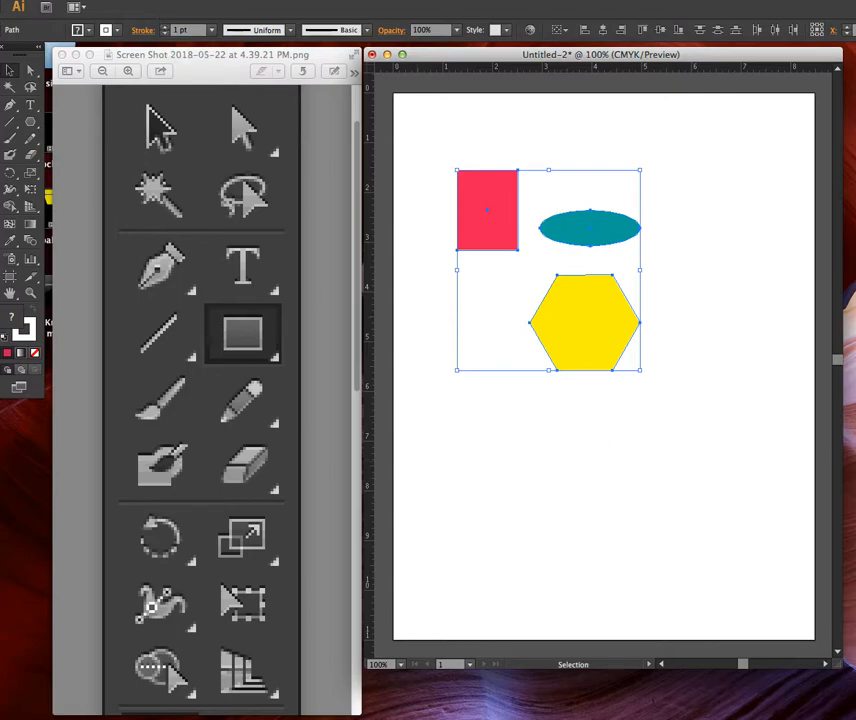
Group the selected red rectangle, teal ellipse and yellow hexagon, and deselect them
left_click(170, 1)
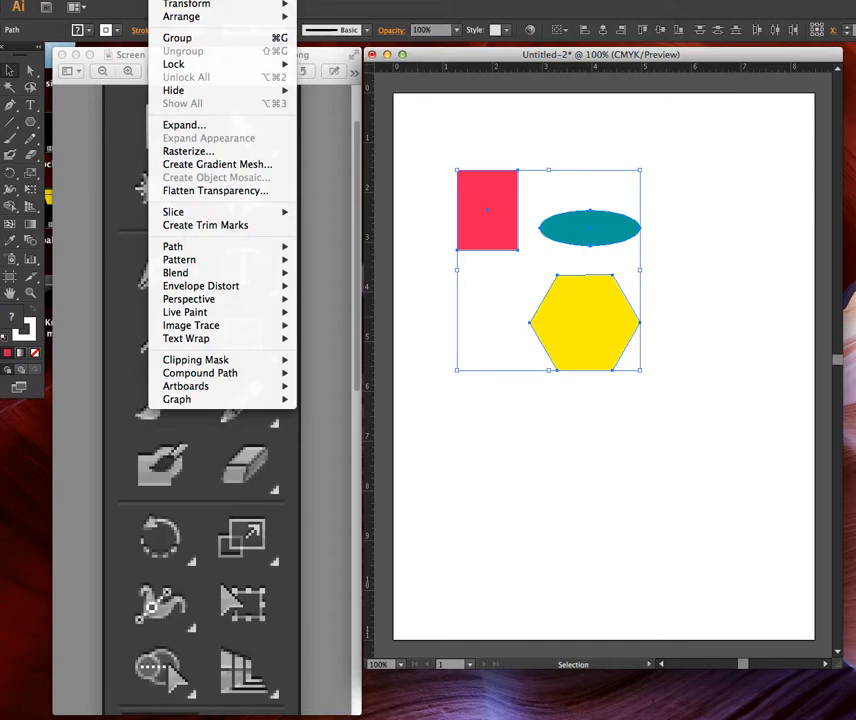
left_click(172, 38)
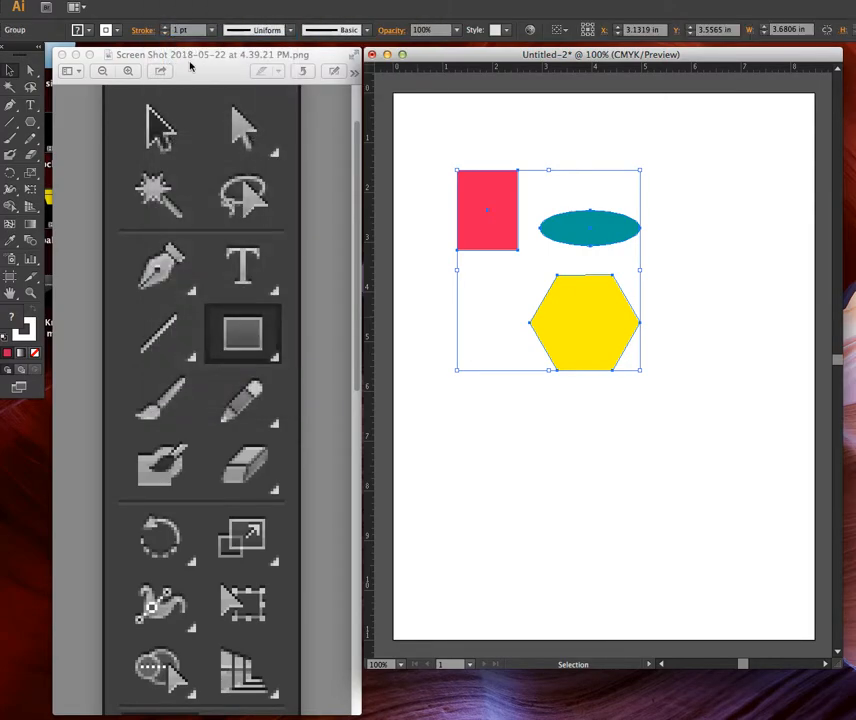
left_click(507, 401)
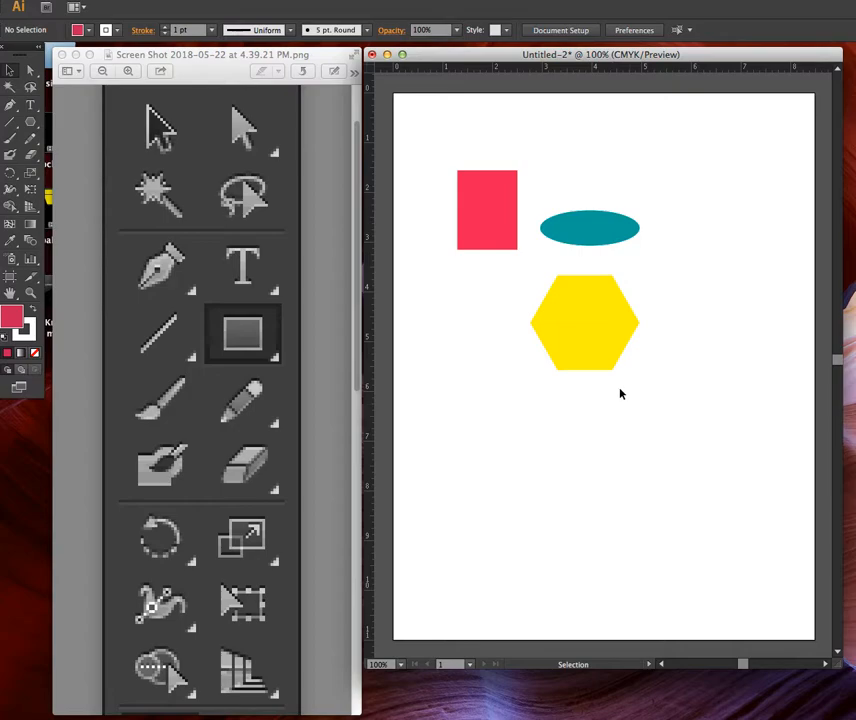
Move the grouped shapes together about 1 in down and slightly to the right on the artboard
left_click(605, 368)
left_click_drag(605, 368, 614, 414)
left_click(697, 321)
left_click(615, 279)
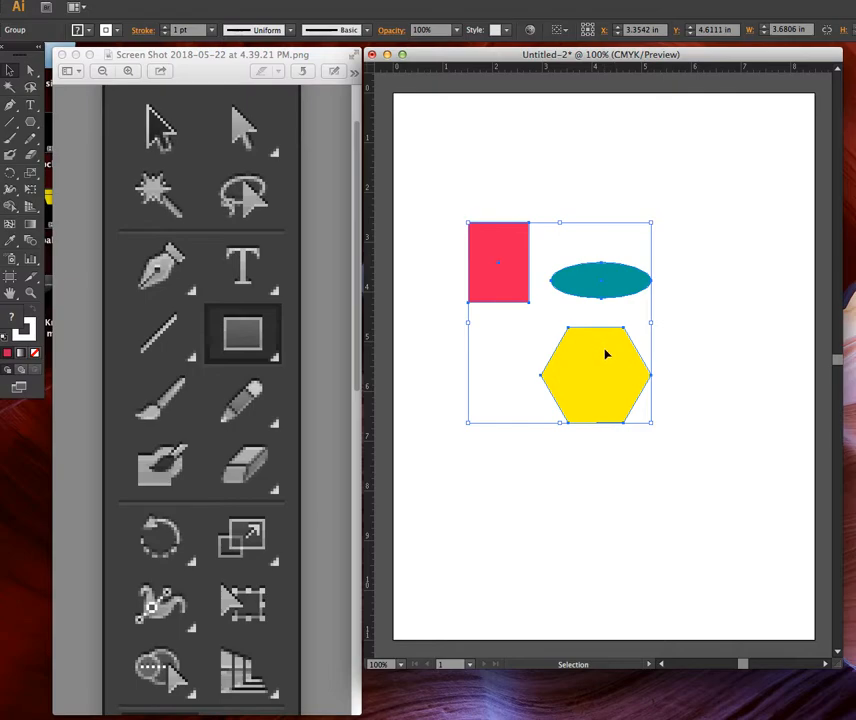
left_click(675, 373)
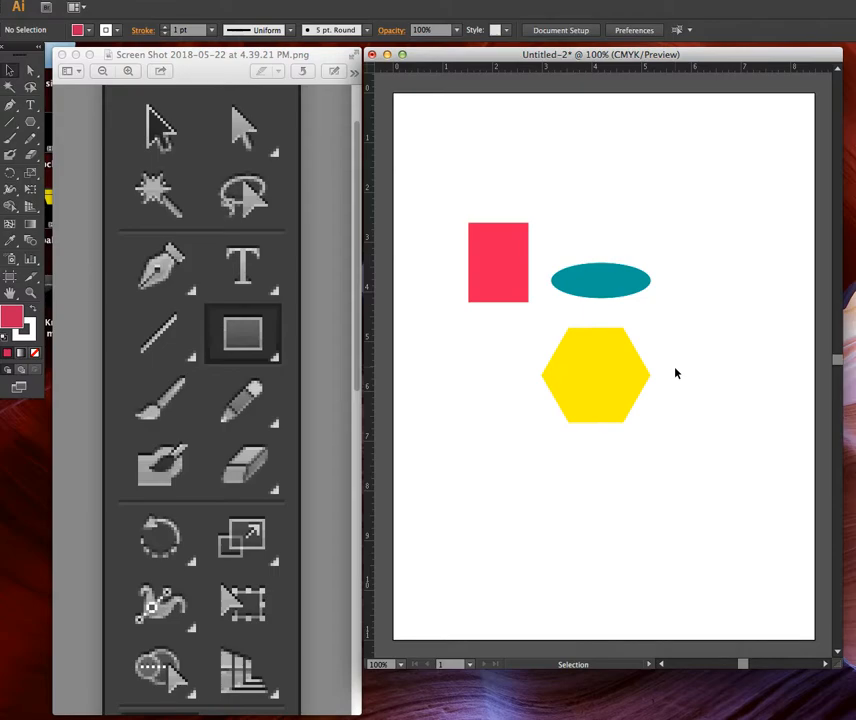
Use the Direct Selection tool to move the teal ellipse and yellow hexagon individually within the group, closer to the red rectangle
left_click(30, 70)
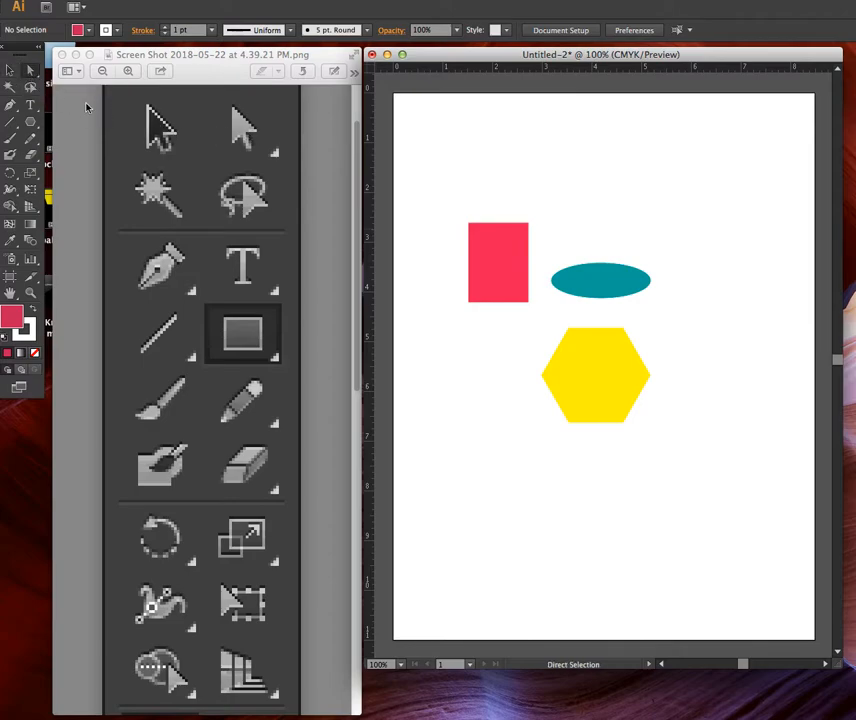
left_click(604, 284)
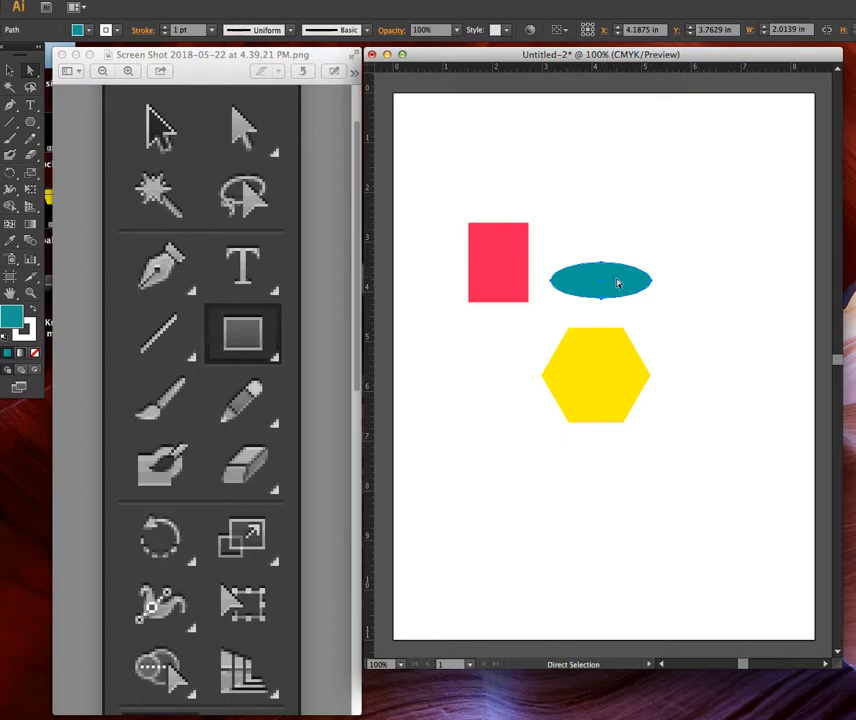
left_click_drag(617, 281, 588, 276)
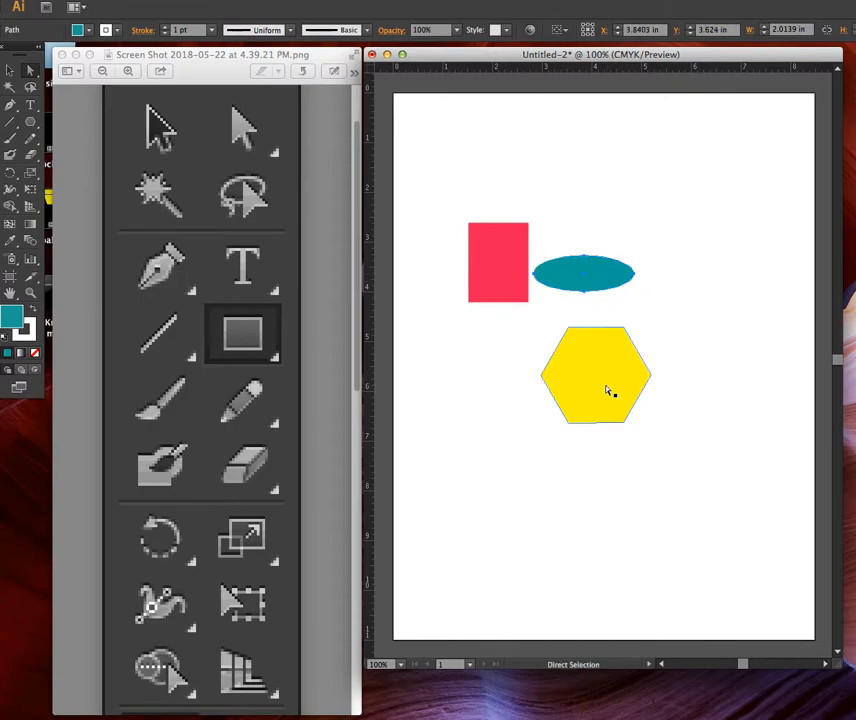
left_click(604, 377)
left_click_drag(607, 366, 562, 352)
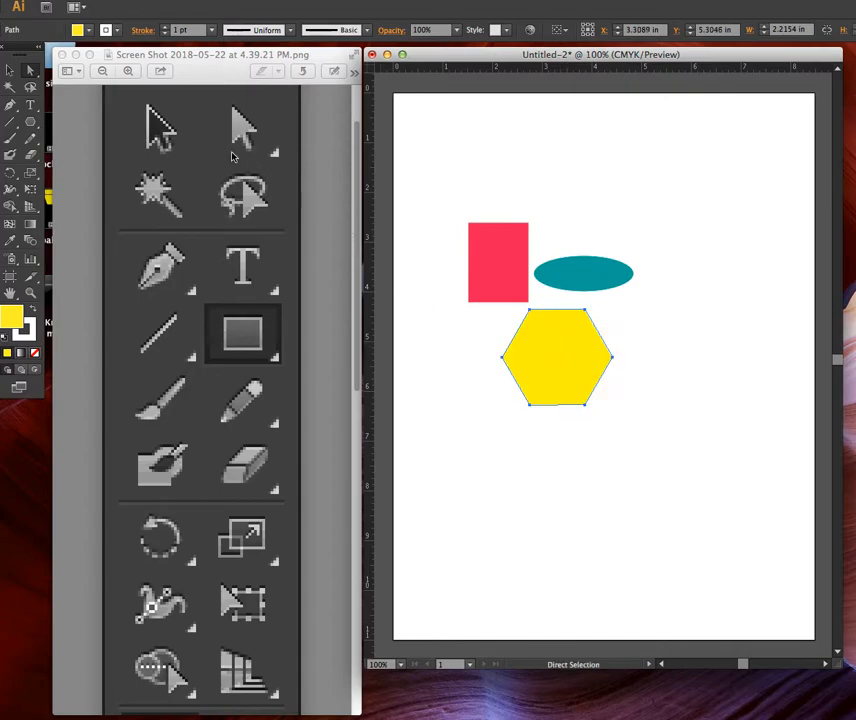
Move the whole group with the Selection tool into the lower-right corner of the artboard
key("v")
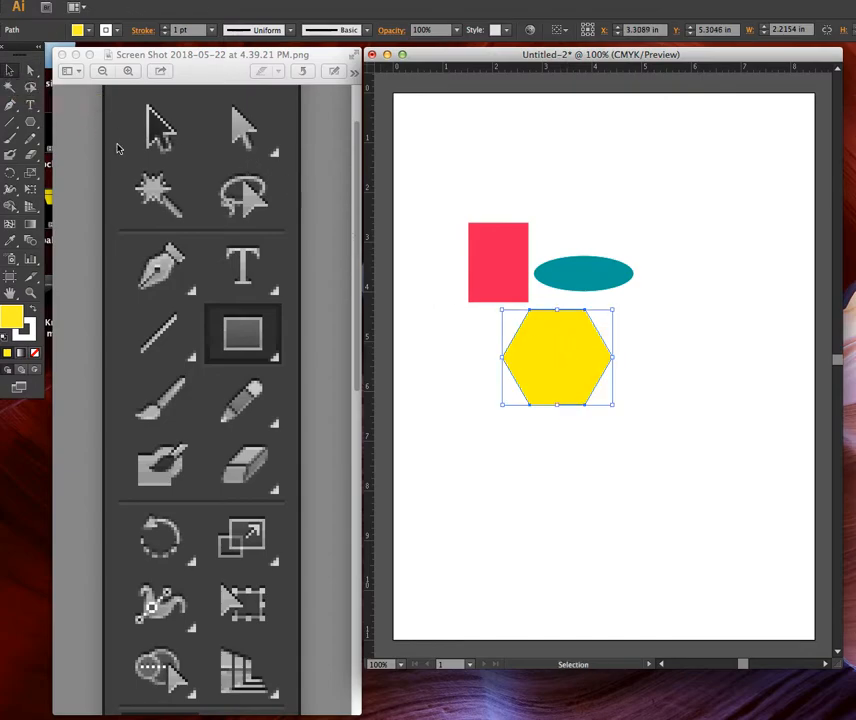
left_click(512, 195)
left_click(510, 238)
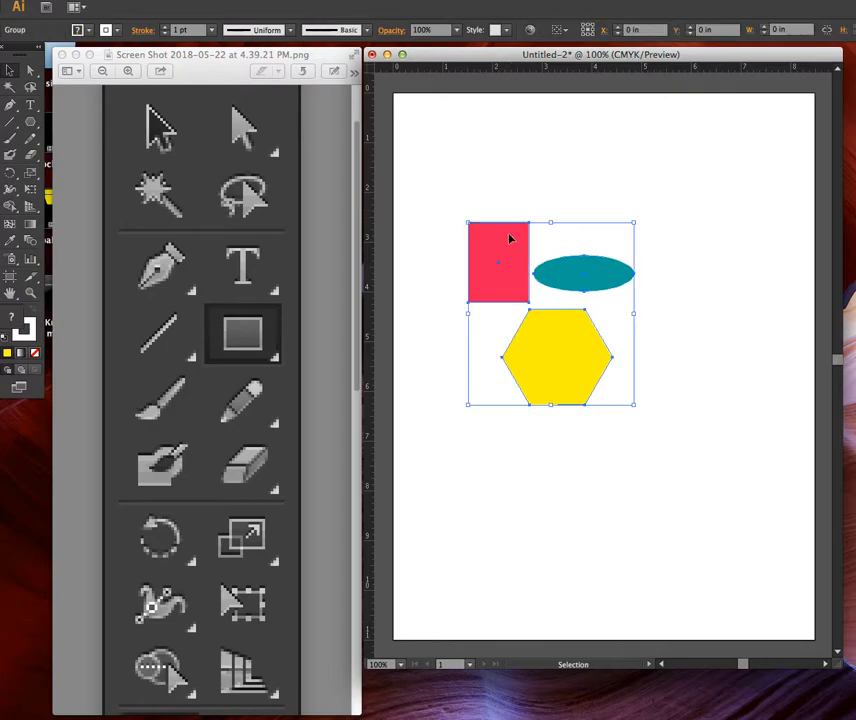
mouse_move(512, 261)
left_mouse_down()
mouse_move(553, 275)
mouse_move(527, 243)
mouse_move(520, 279)
mouse_move(512, 260)
mouse_move(519, 263)
left_mouse_up()
left_click(682, 294)
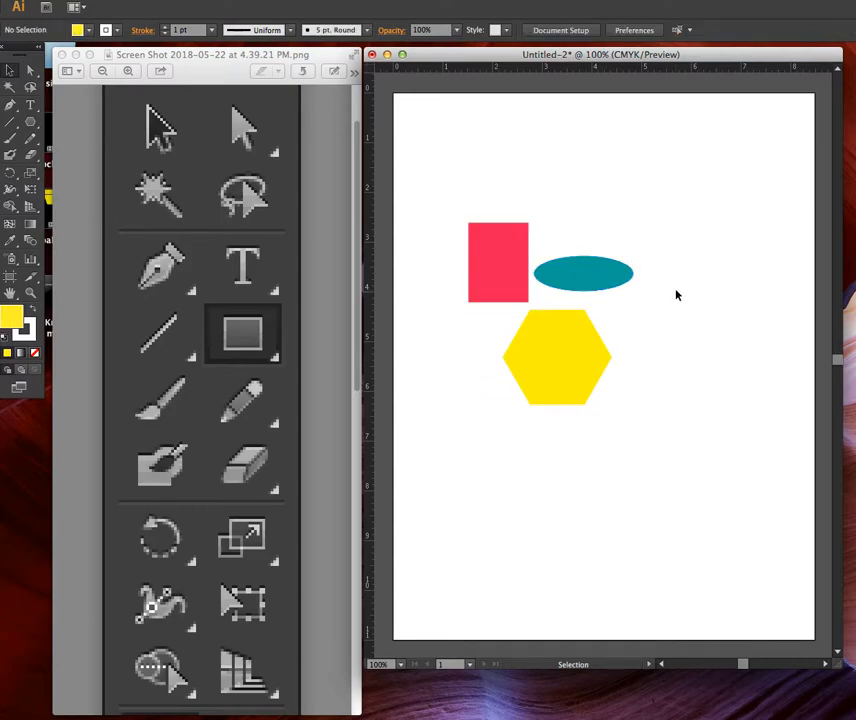
mouse_move(507, 271)
left_mouse_down()
mouse_move(552, 435)
mouse_move(688, 503)
mouse_move(665, 486)
left_mouse_up()
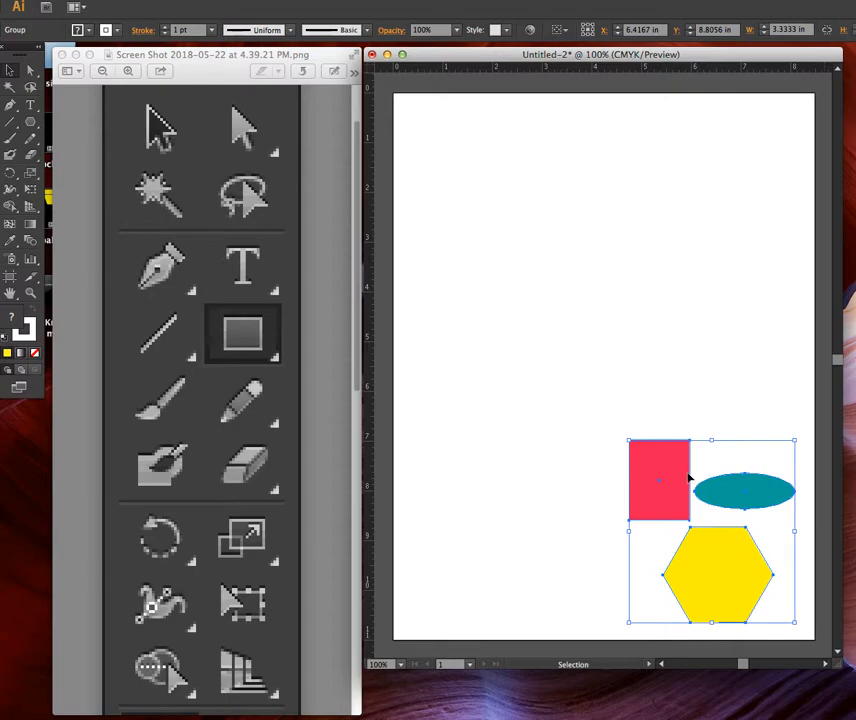
Draw two separate vertical lines about 1.2 in long and 1 in apart in the artboard's upper-left area with the Pen tool
left_click(10, 106)
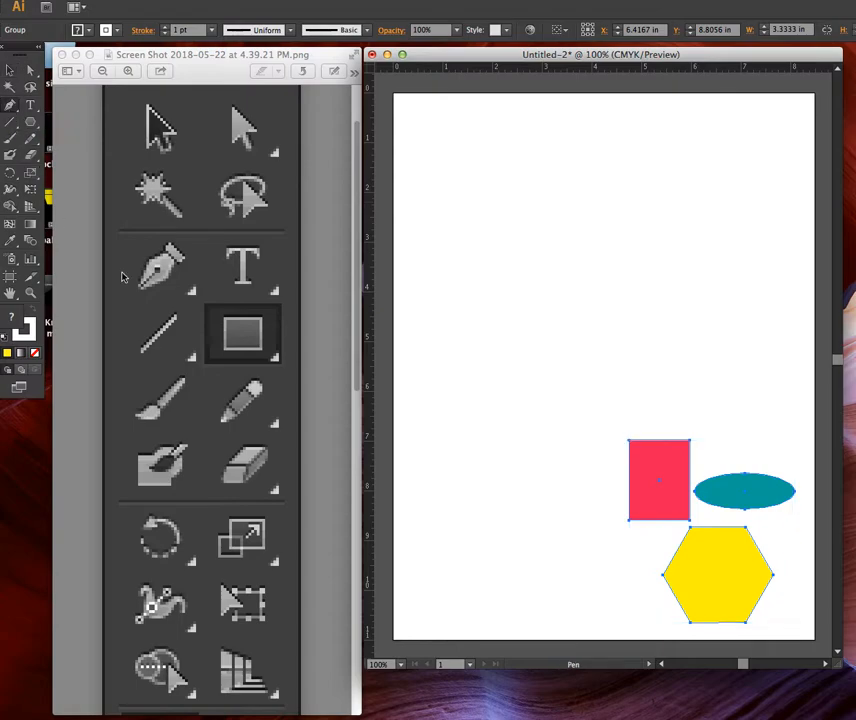
left_click(472, 253)
left_click(472, 192)
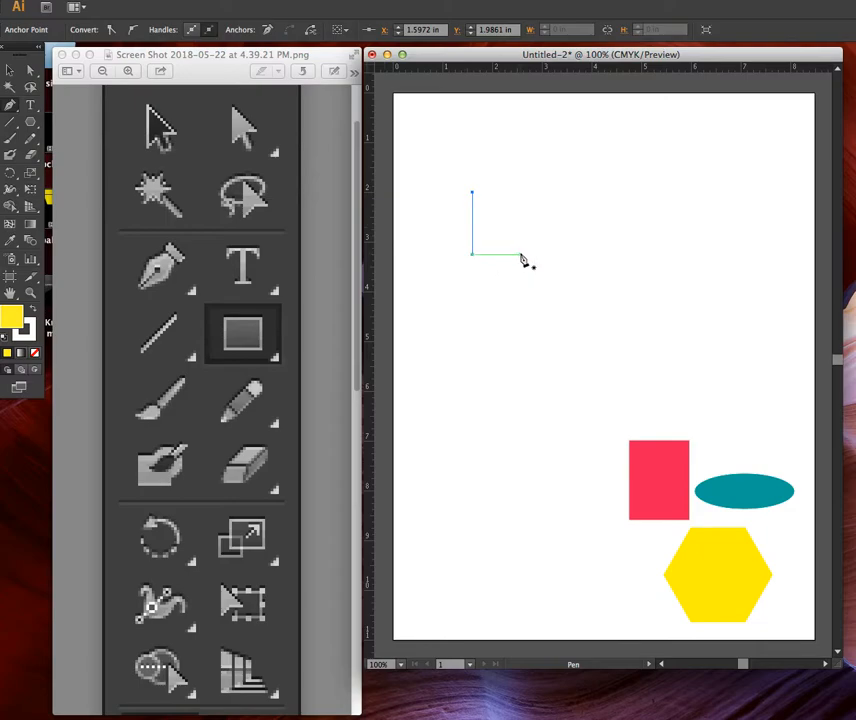
left_click_drag(521, 255, 522, 197)
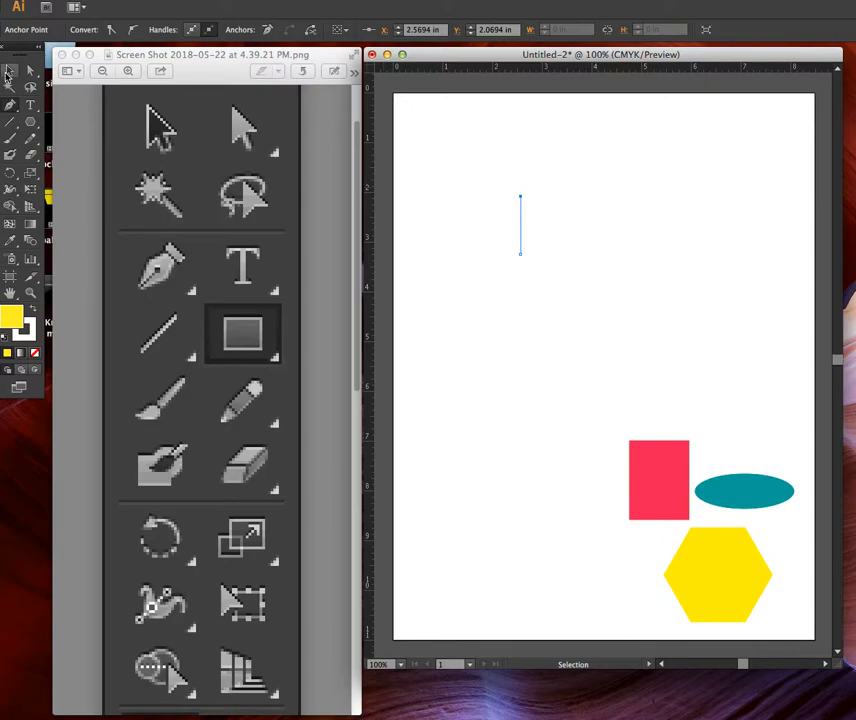
Swap the fill and stroke of both vertical lines and make their stroke red with M 100 and Y 100
left_click(9, 70)
left_click_drag(432, 178, 559, 282)
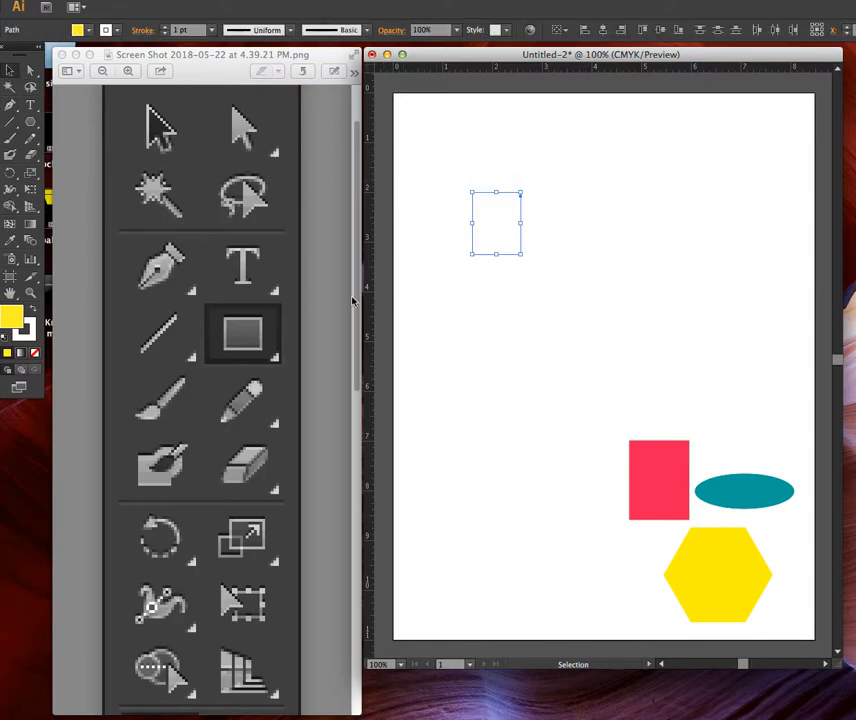
left_click(32, 312)
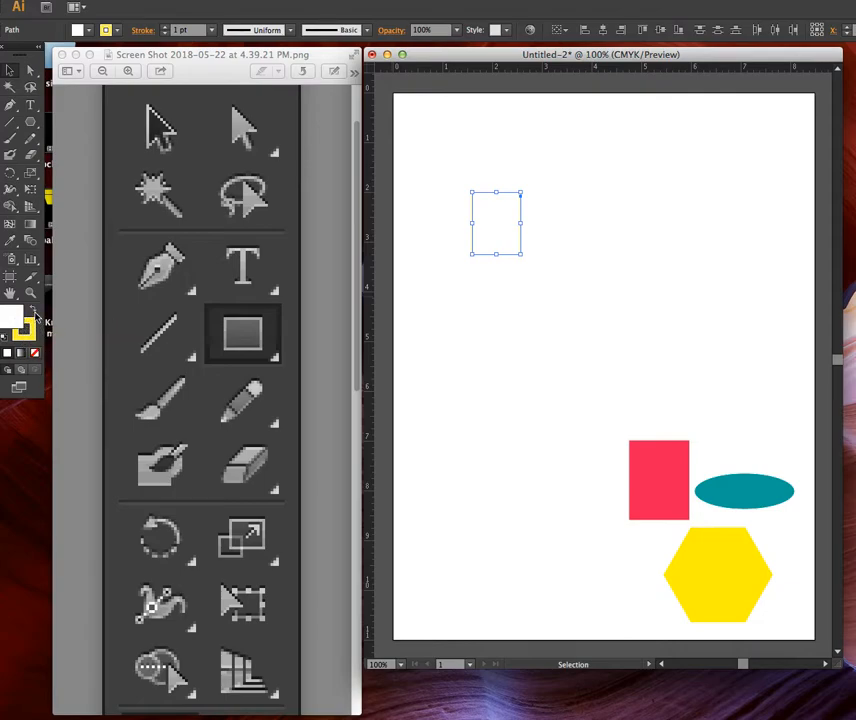
left_click(25, 326)
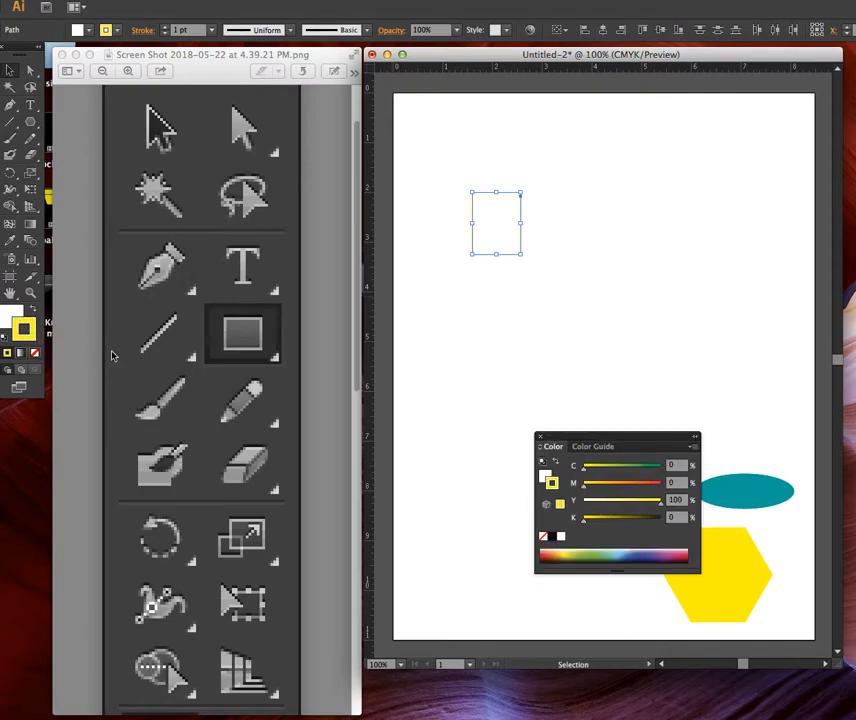
left_click_drag(584, 486, 664, 492)
left_click(594, 271)
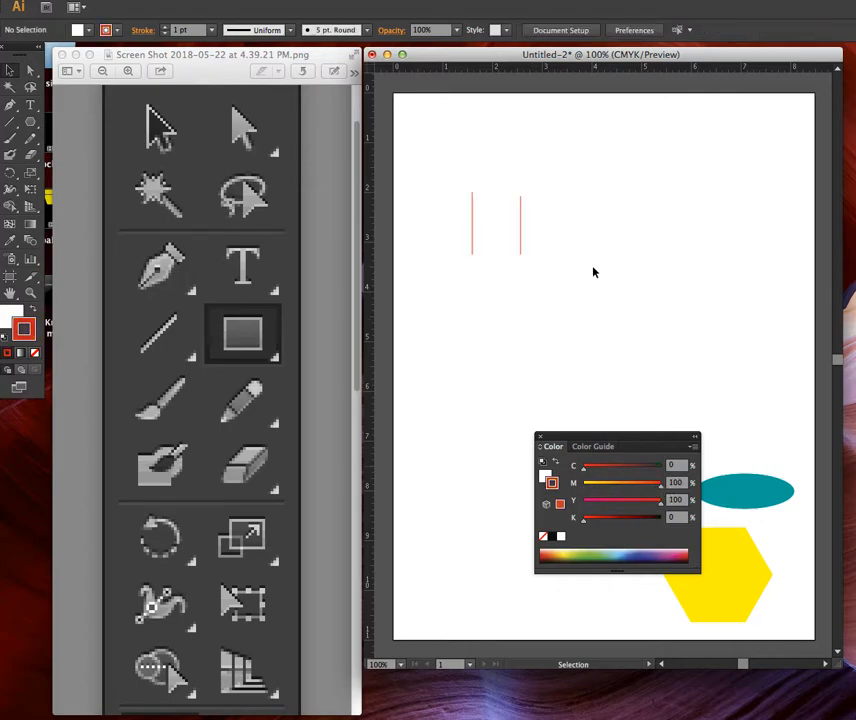
Set the stroke weight of both red lines to 3 pt
left_click_drag(456, 181, 550, 289)
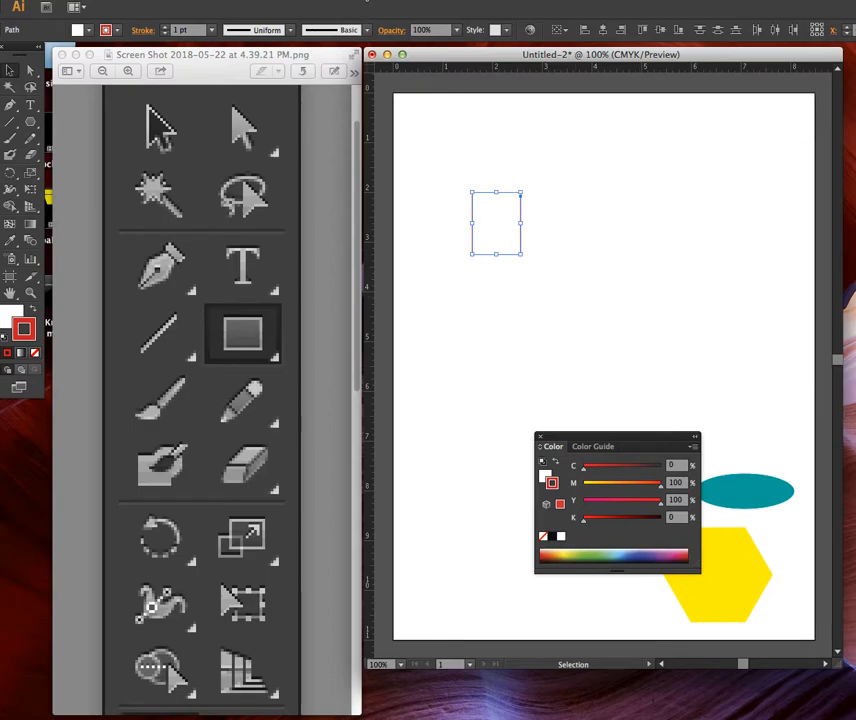
left_click(366, 2)
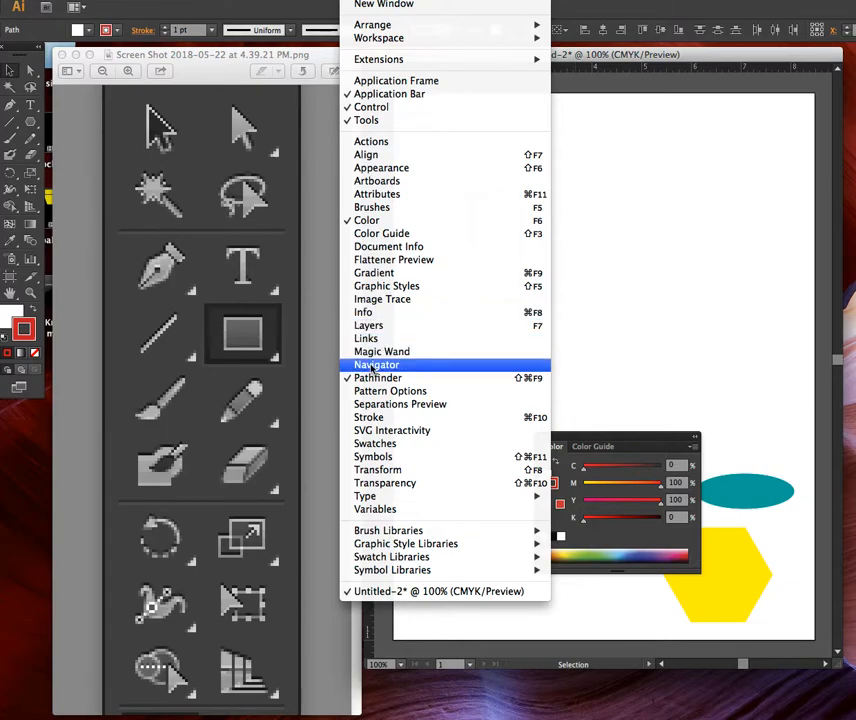
left_click(370, 418)
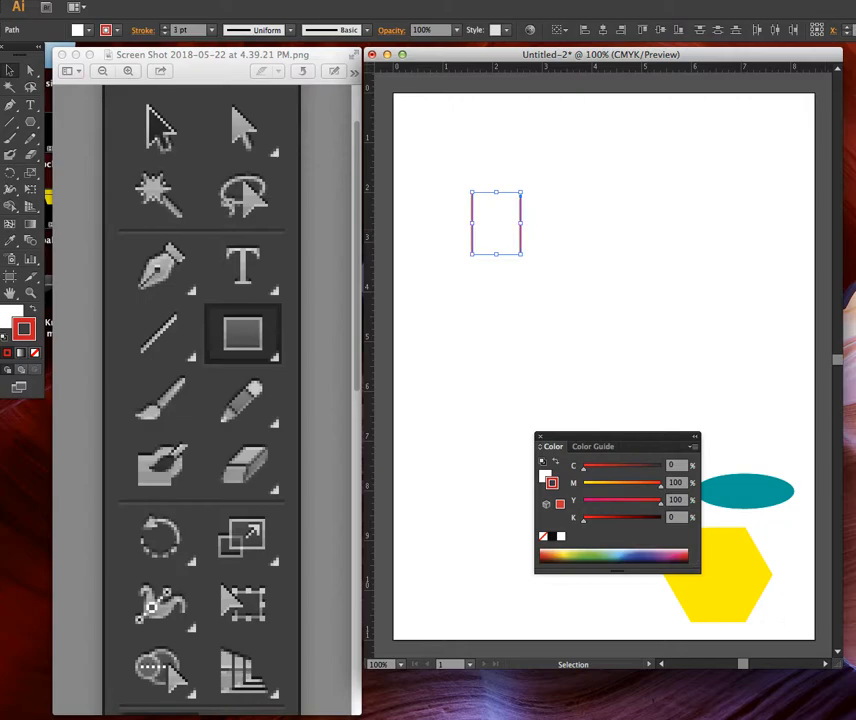
left_click(685, 255)
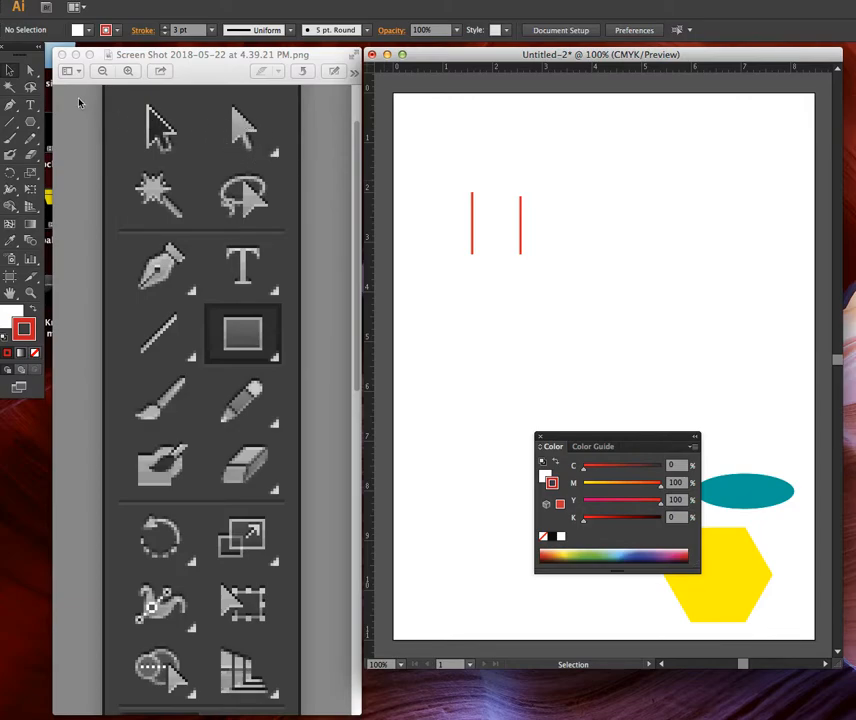
Select the top endpoints of the two red lines and join them into one path
left_click(30, 73)
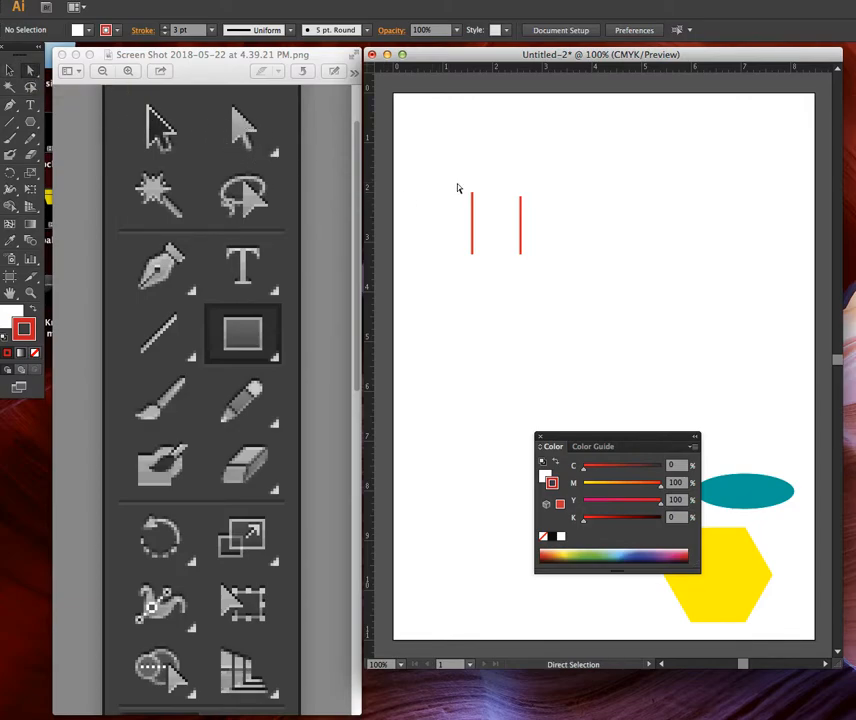
left_click_drag(465, 188, 488, 202)
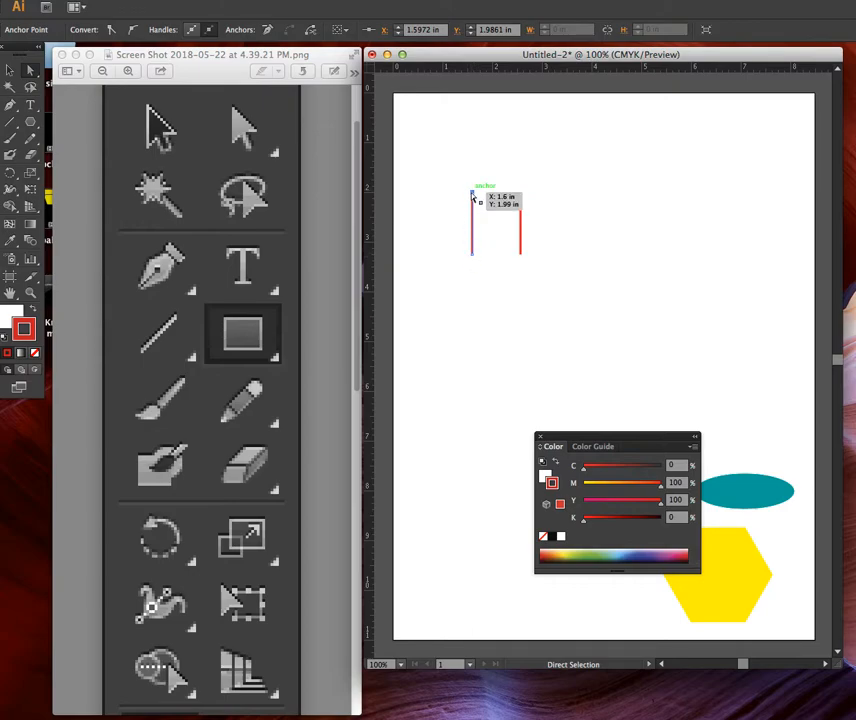
left_click_drag(514, 183, 531, 201)
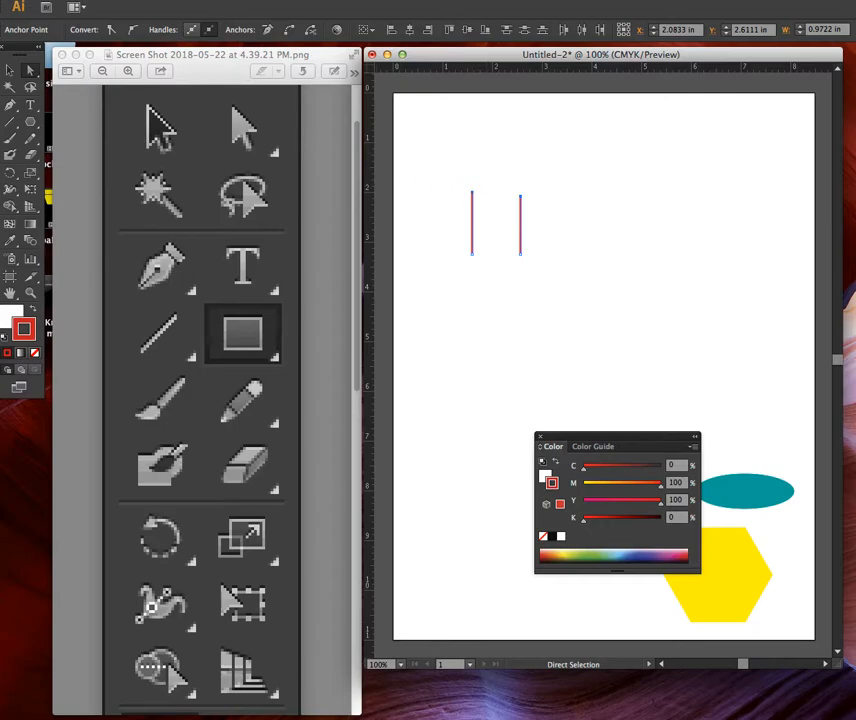
left_click(172, 1)
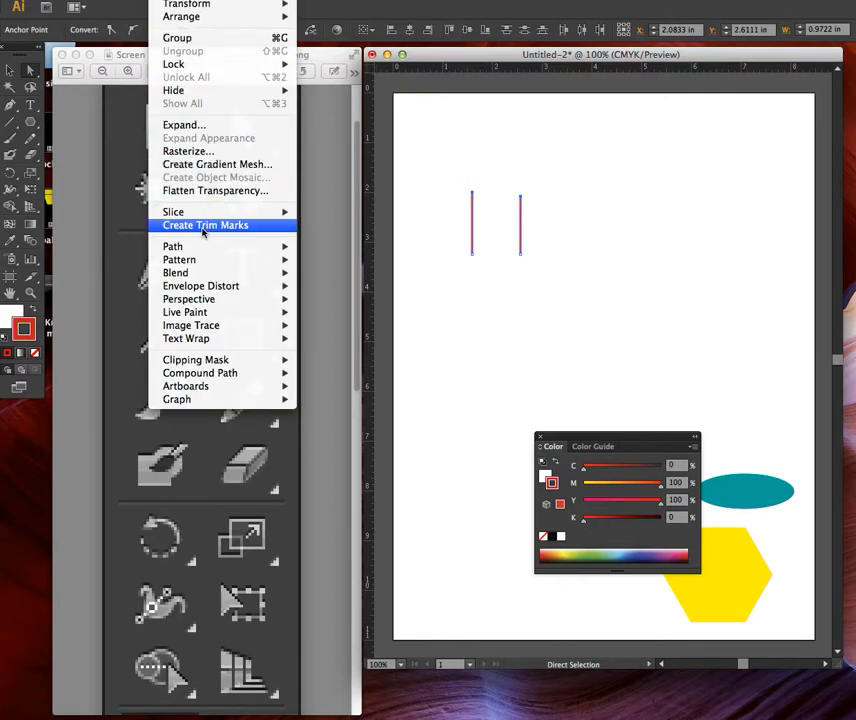
mouse_move(192, 251)
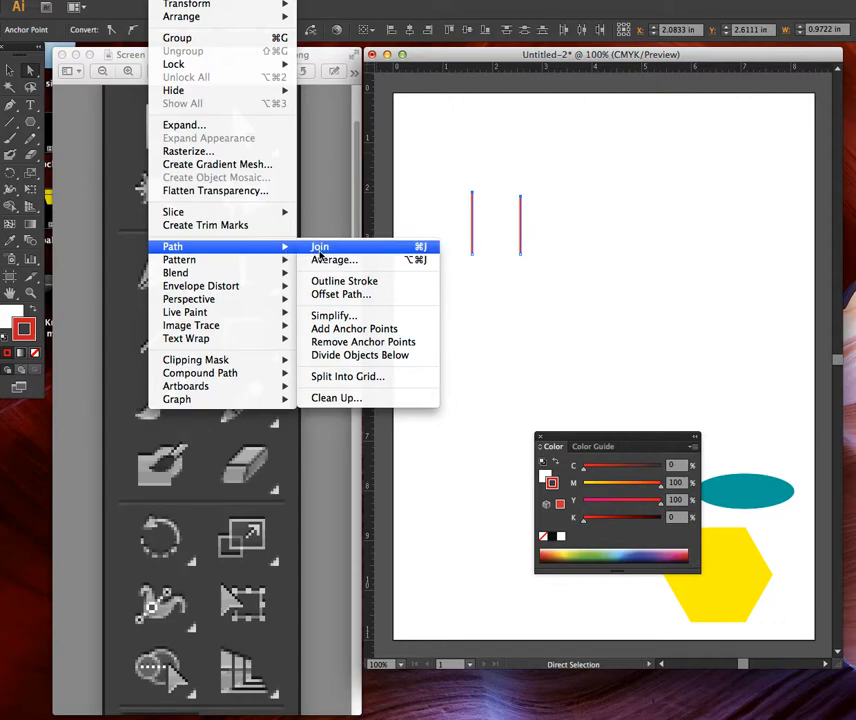
left_click(319, 252)
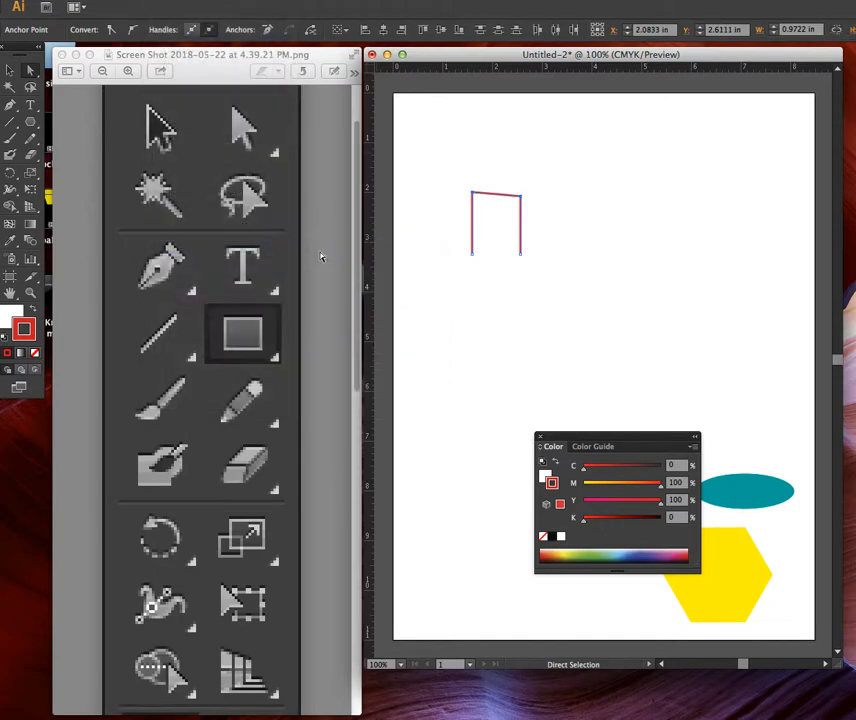
Move the joined red path as one object about 1.4 in right and 0.5 in up
left_click(9, 70)
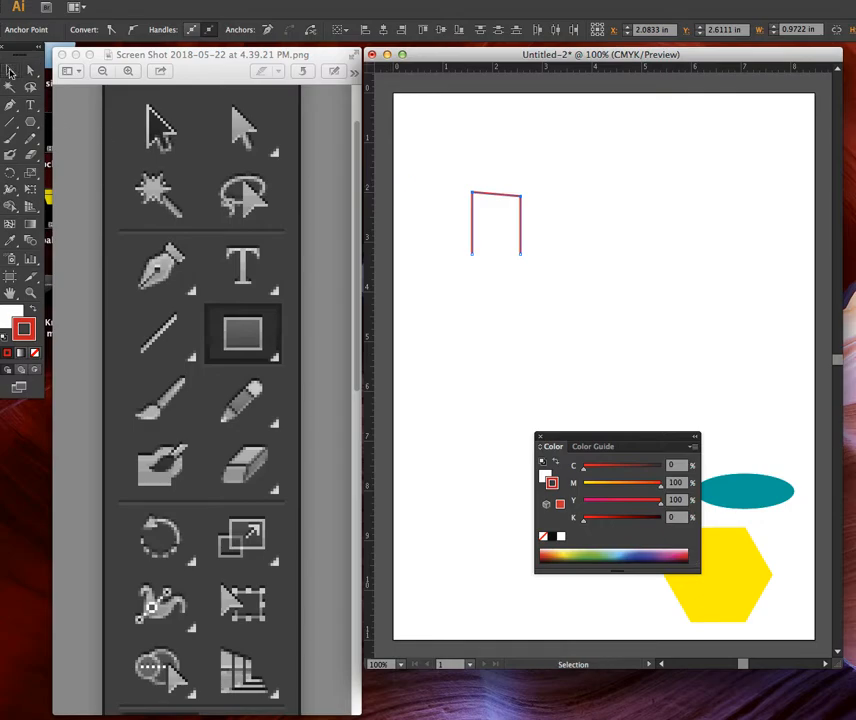
left_click(552, 226)
left_click_drag(521, 218, 592, 196)
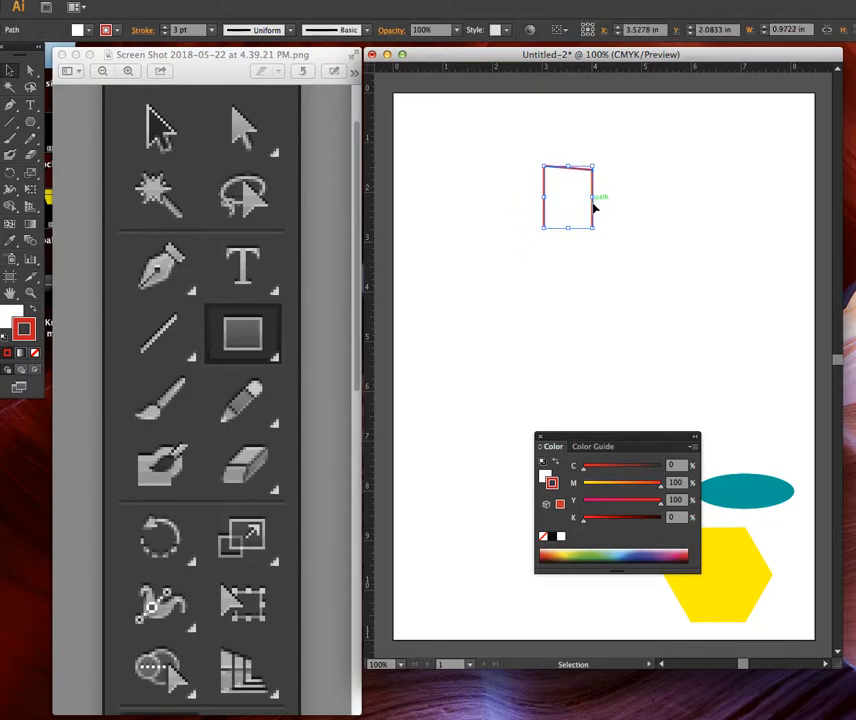
left_click(513, 263)
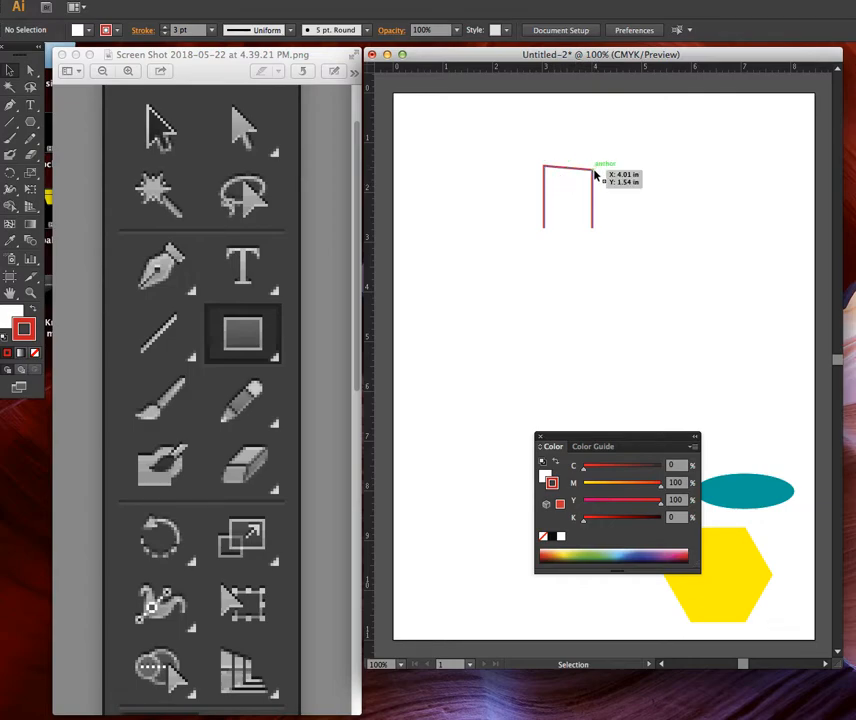
Join the two bottom endpoints of the red path to close the shape
key("a")
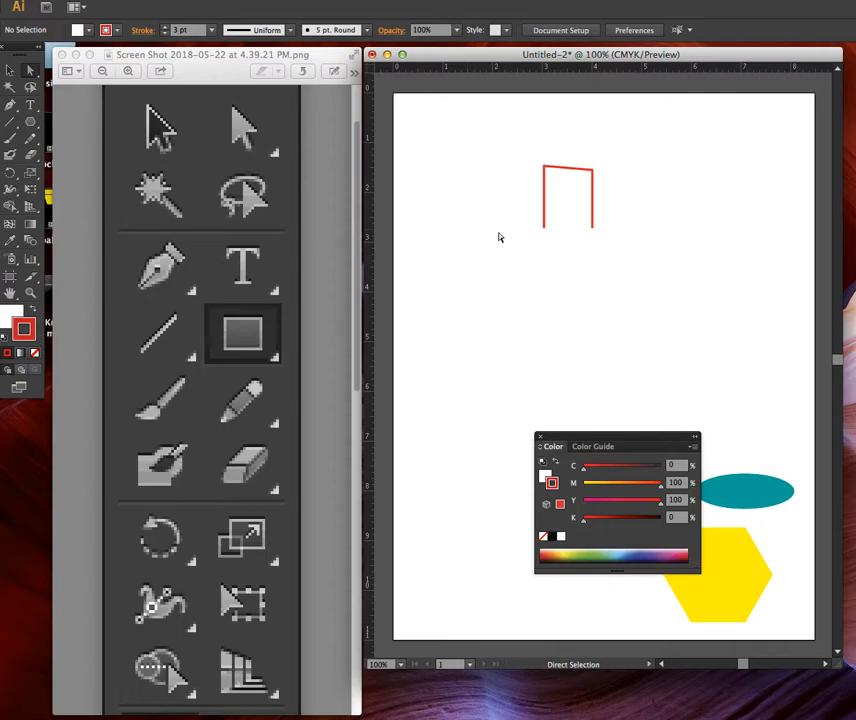
left_click_drag(534, 225, 604, 243)
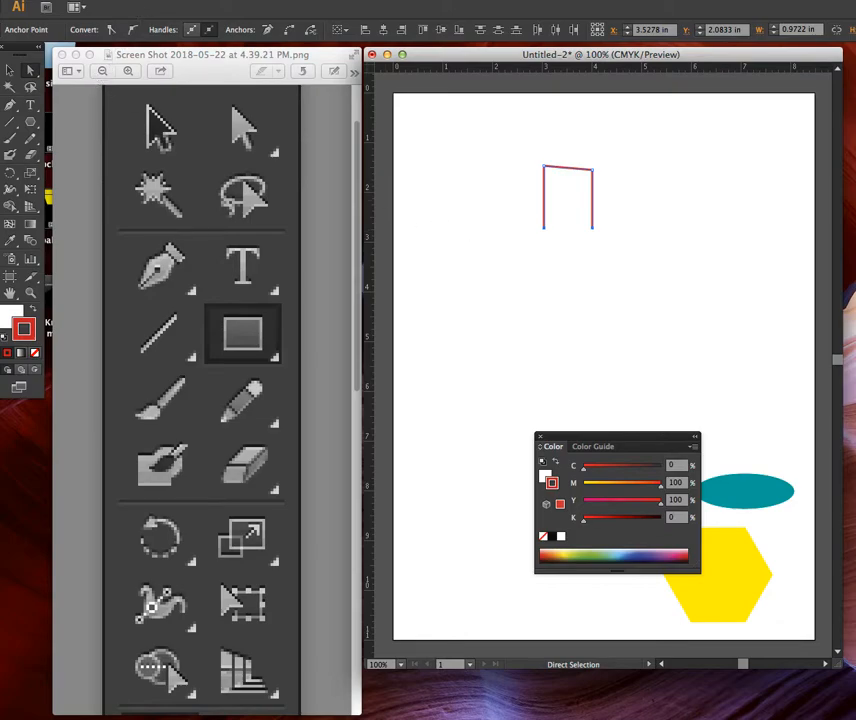
left_click(165, 1)
mouse_move(189, 215)
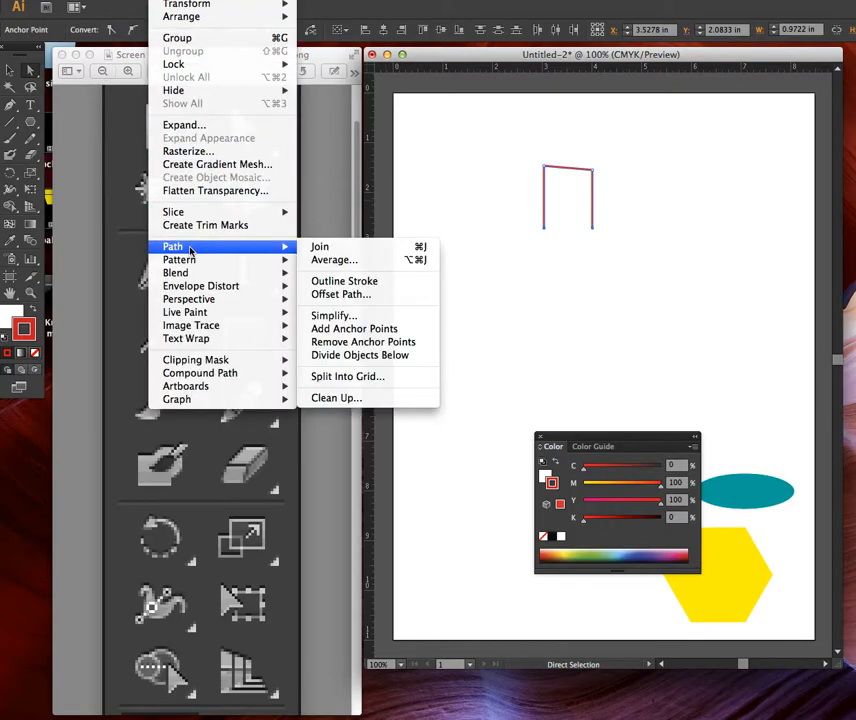
left_click(320, 247)
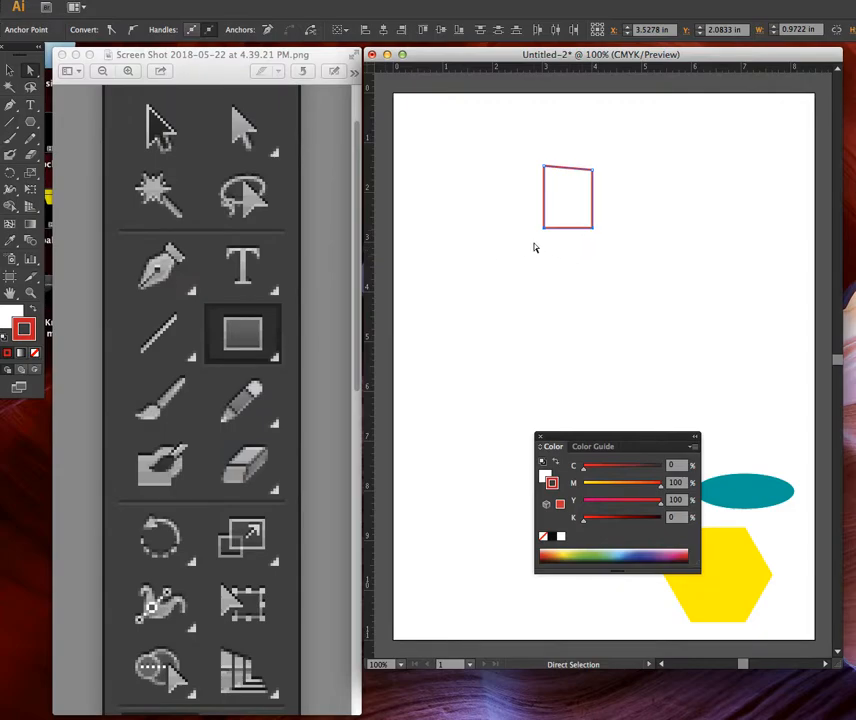
Move the closed red shape about 2.1 in left and 6.4 in down, and close the Color panel
key("v")
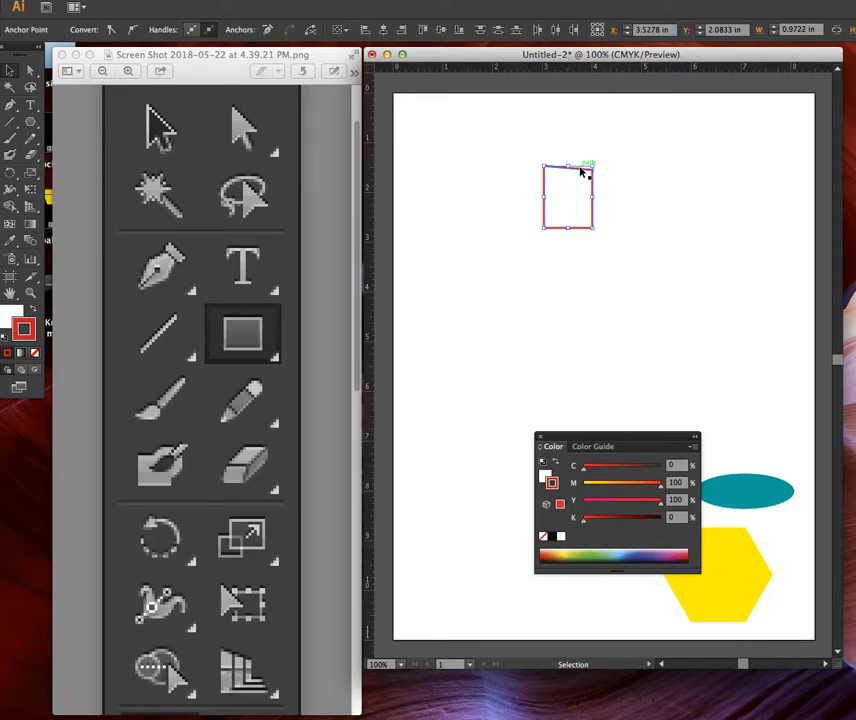
left_click_drag(580, 173, 477, 494)
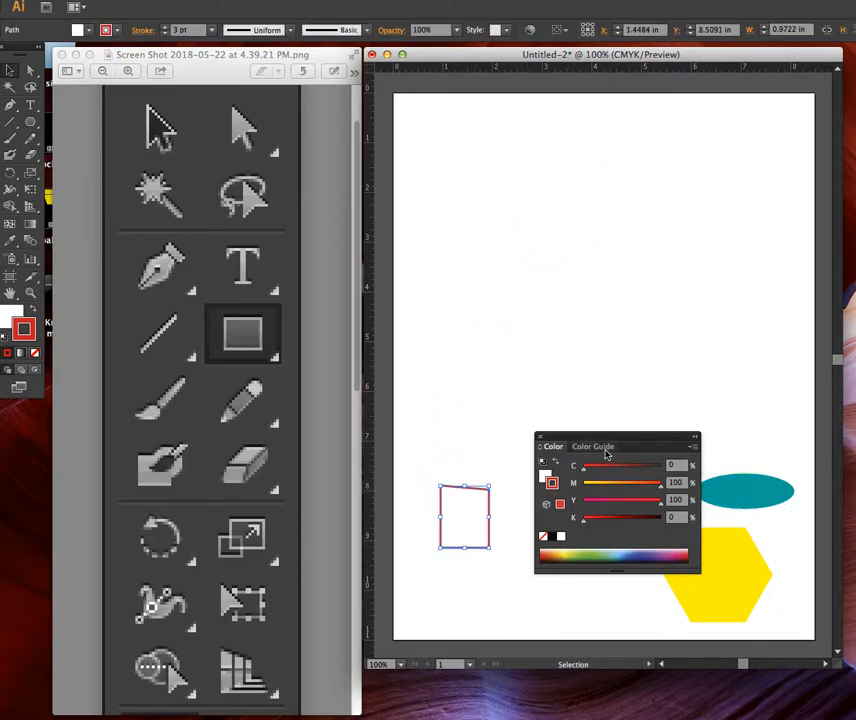
left_click(540, 438)
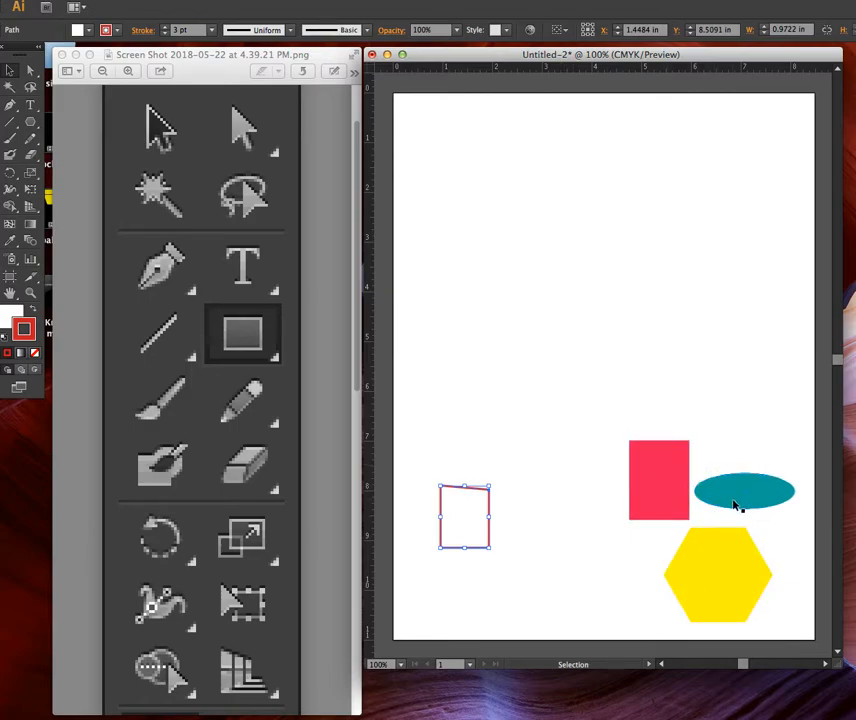
Copy and paste the group of rectangle, ellipse and hexagon, and move the duplicate about 0.5 in left and 1.5 in up
left_click(664, 492)
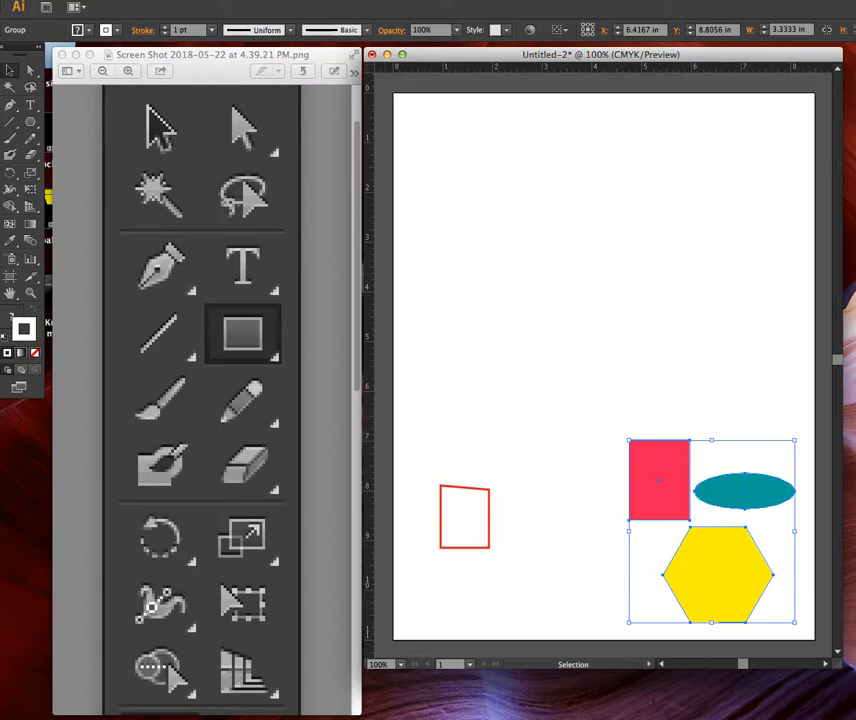
left_click(140, 0)
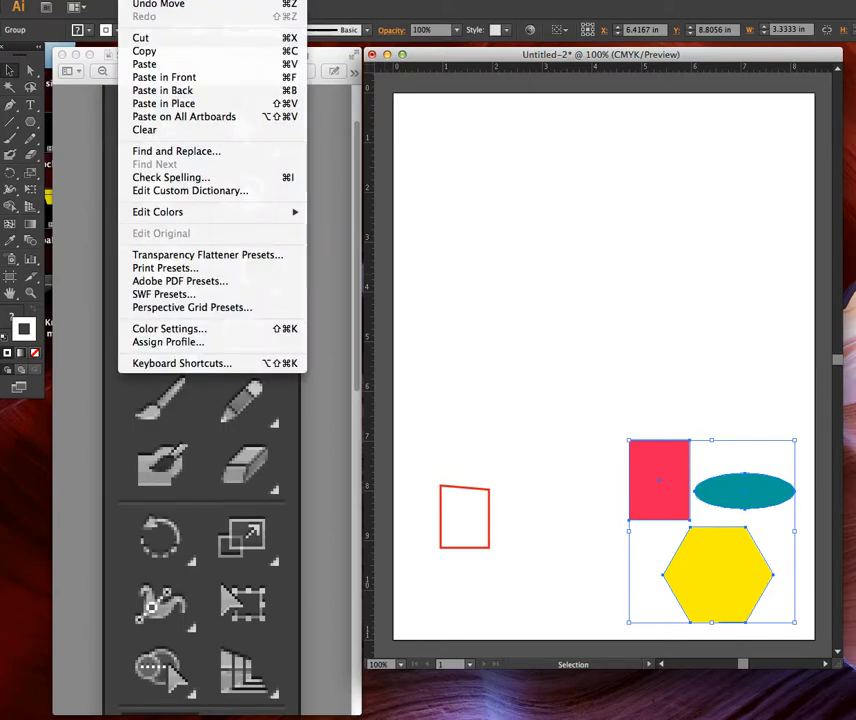
left_click(145, 52)
left_click(140, 0)
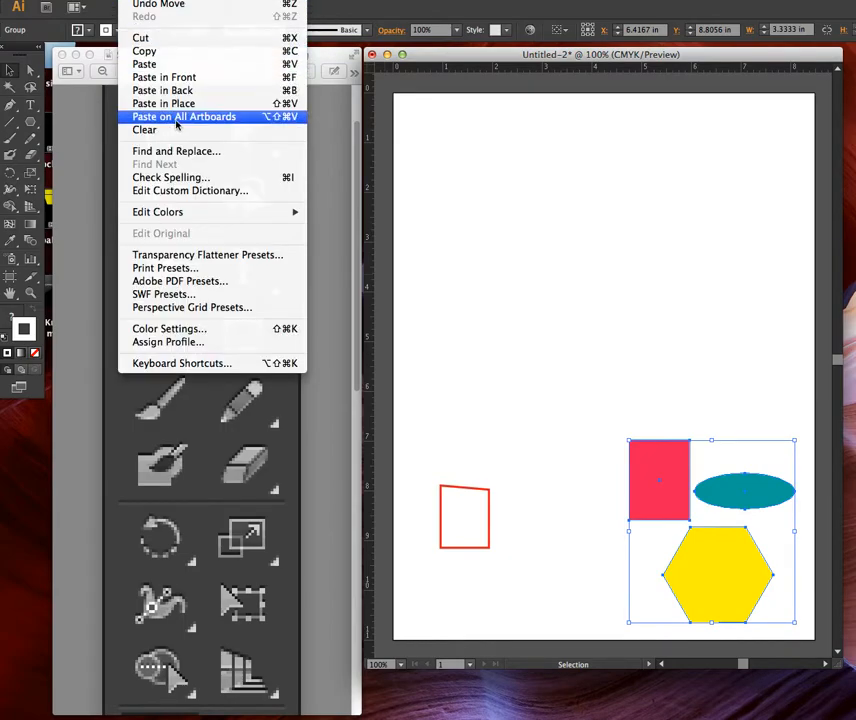
left_click(145, 64)
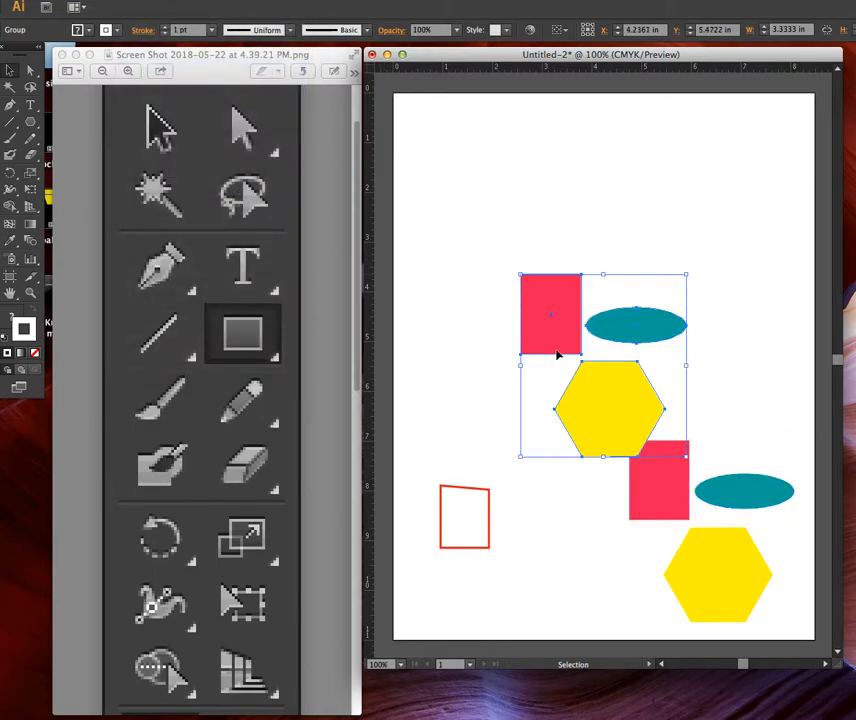
left_click_drag(608, 386, 599, 319)
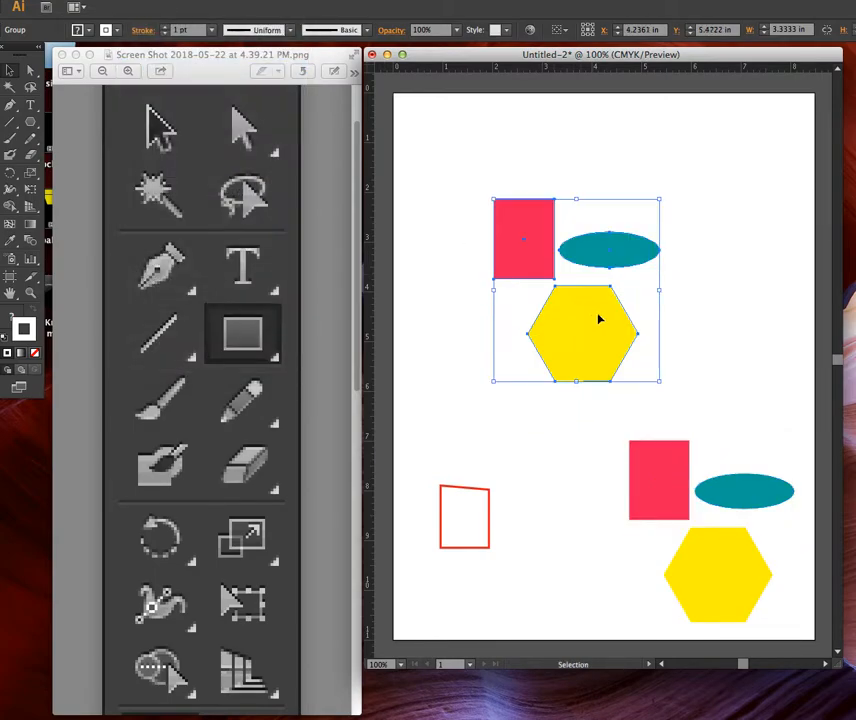
left_click(681, 320)
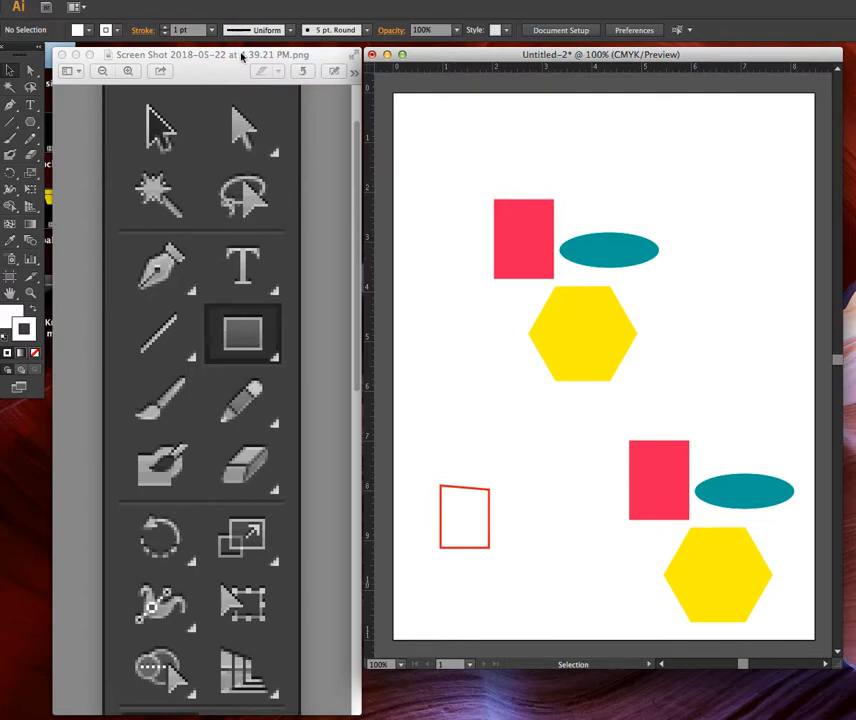
Ungroup the duplicated rectangle, ellipse and hexagon
left_click(510, 228)
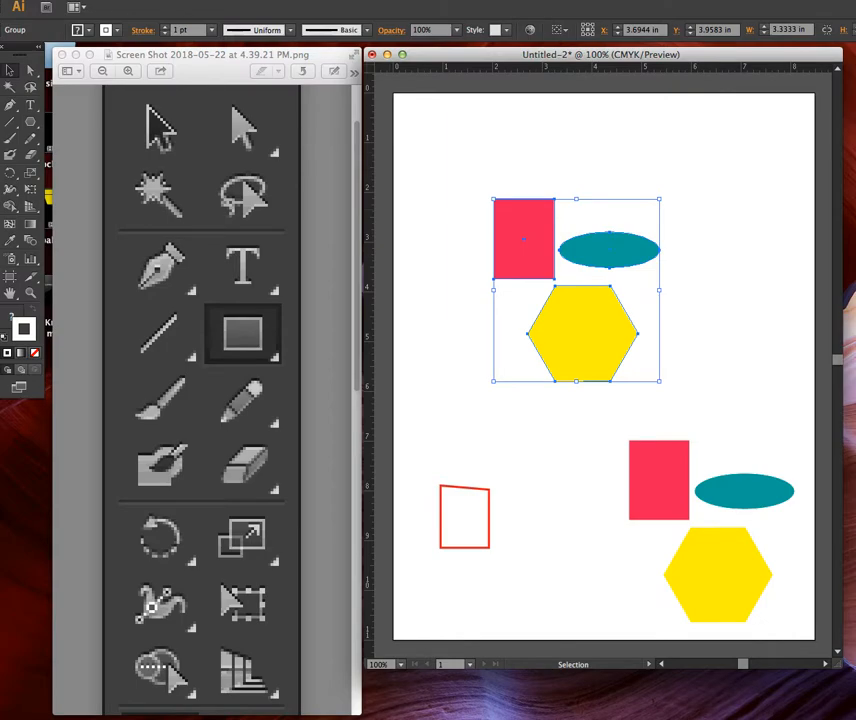
left_click(110, 0)
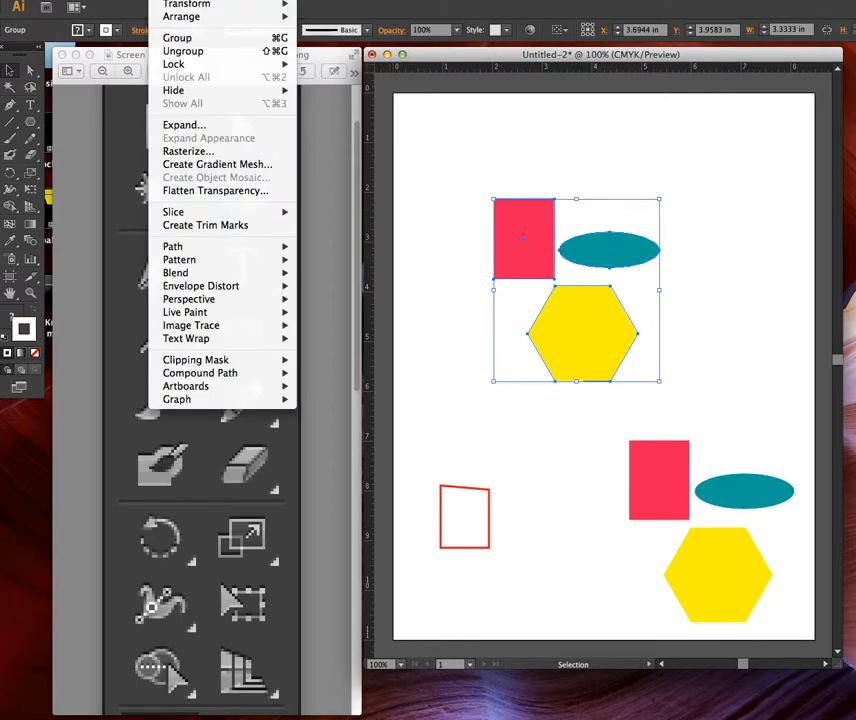
left_click(190, 52)
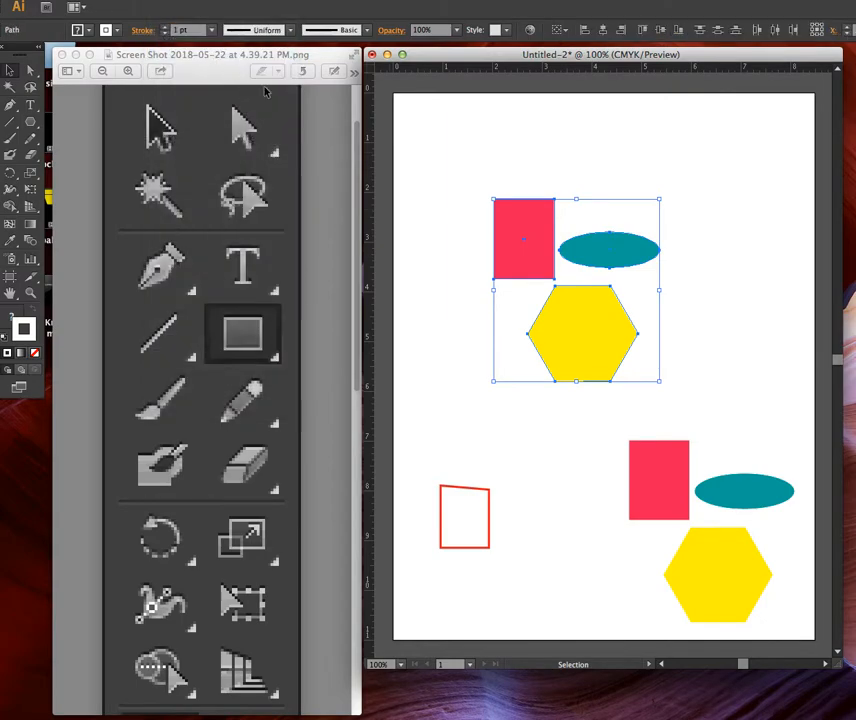
left_click(657, 170)
Move the duplicated ellipse over the rectangle's right edge and the duplicated hexagon over the rectangle's lower-left corner
left_click_drag(630, 248, 597, 240)
left_click_drag(567, 326, 519, 310)
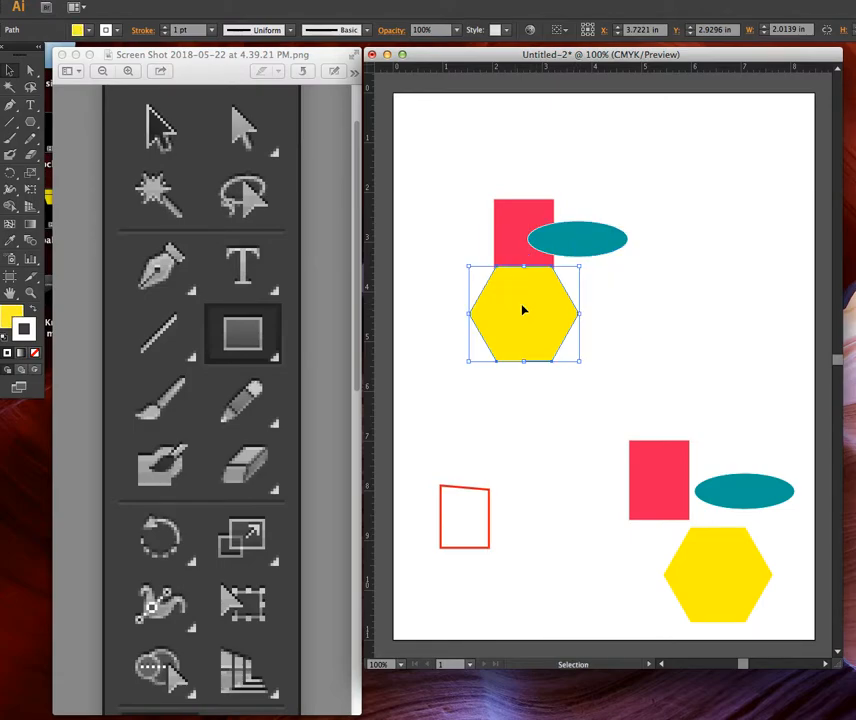
left_click(655, 324)
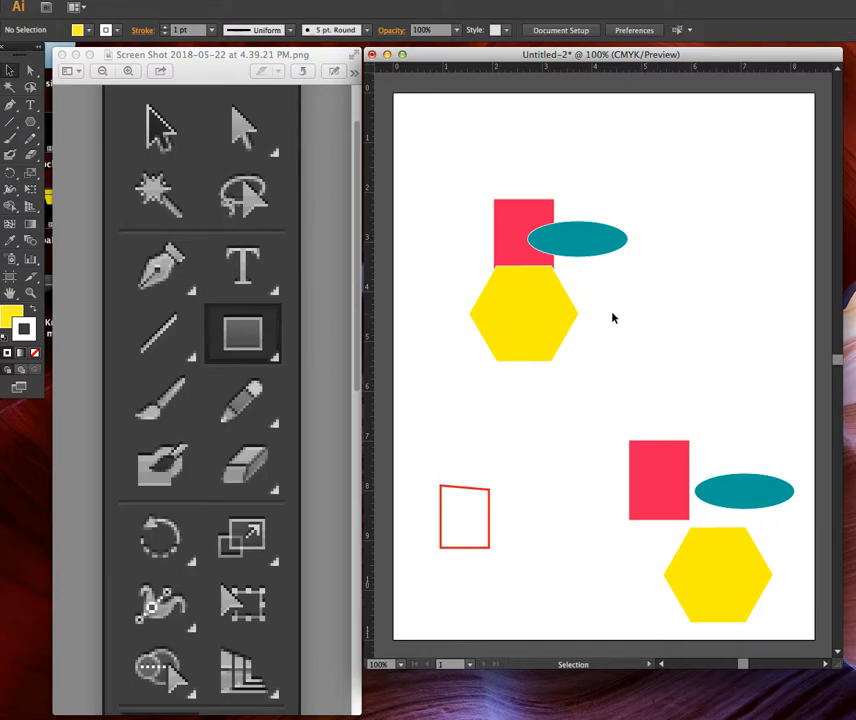
left_click_drag(527, 302, 497, 290)
left_click(617, 309)
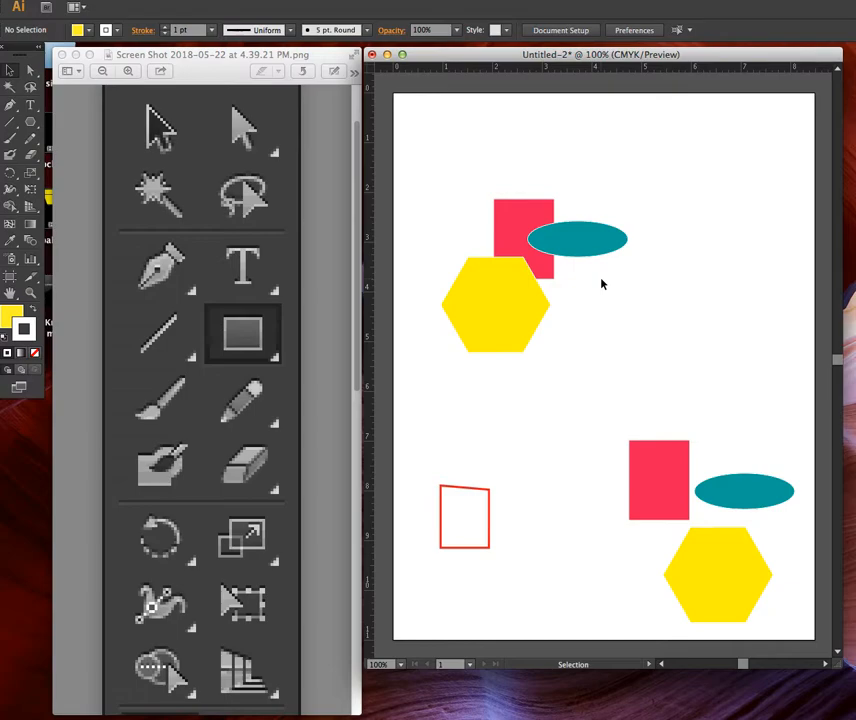
Unite the duplicated red rectangle and teal ellipse into one shape using Pathfinder
key("a")
key("super+equal")
key("v")
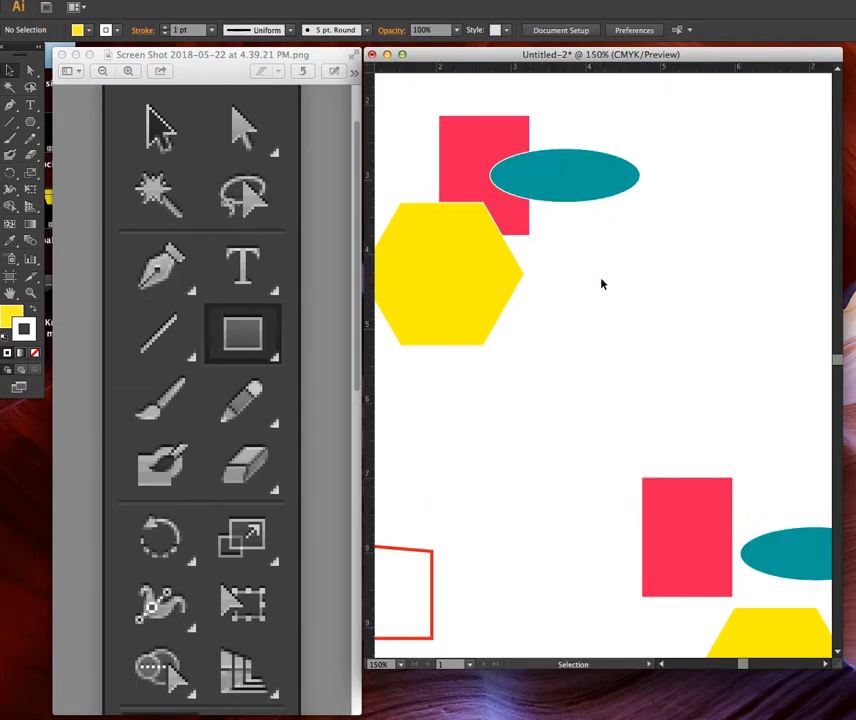
scroll(623, 290, "left", 4)
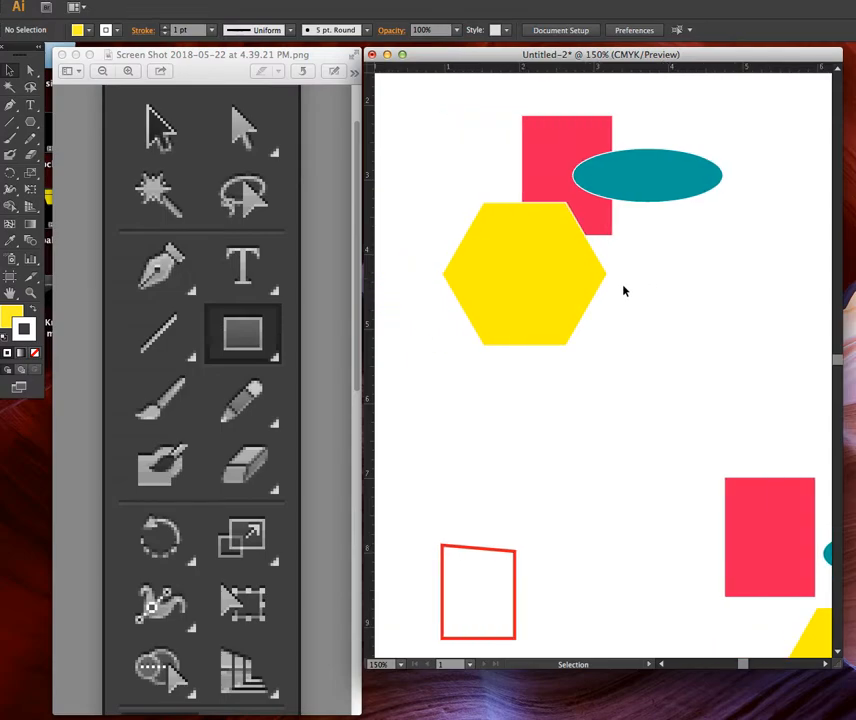
scroll(623, 290, "up", 2)
scroll(624, 290, "up", 1)
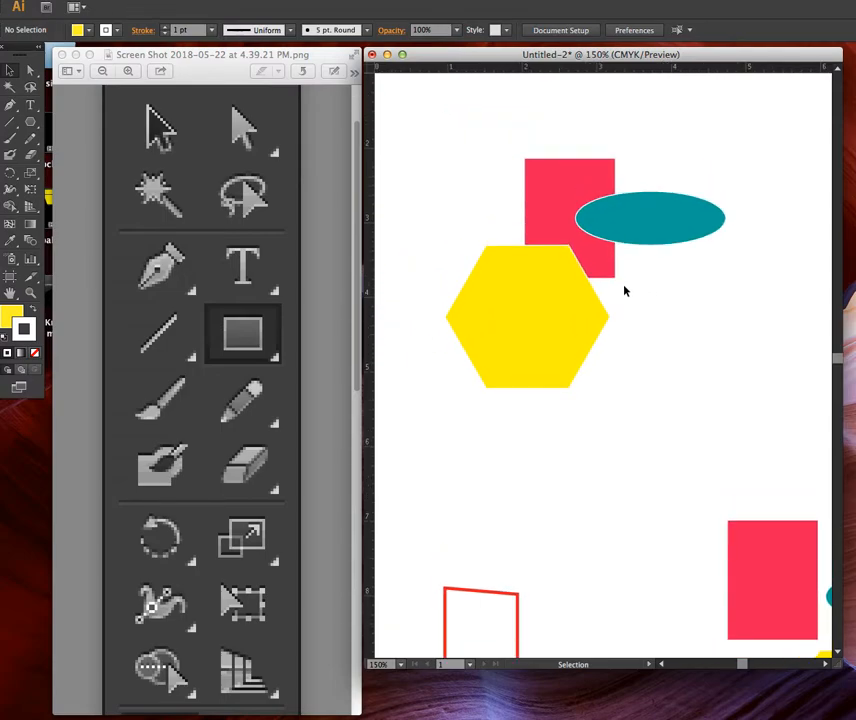
key("super+equal")
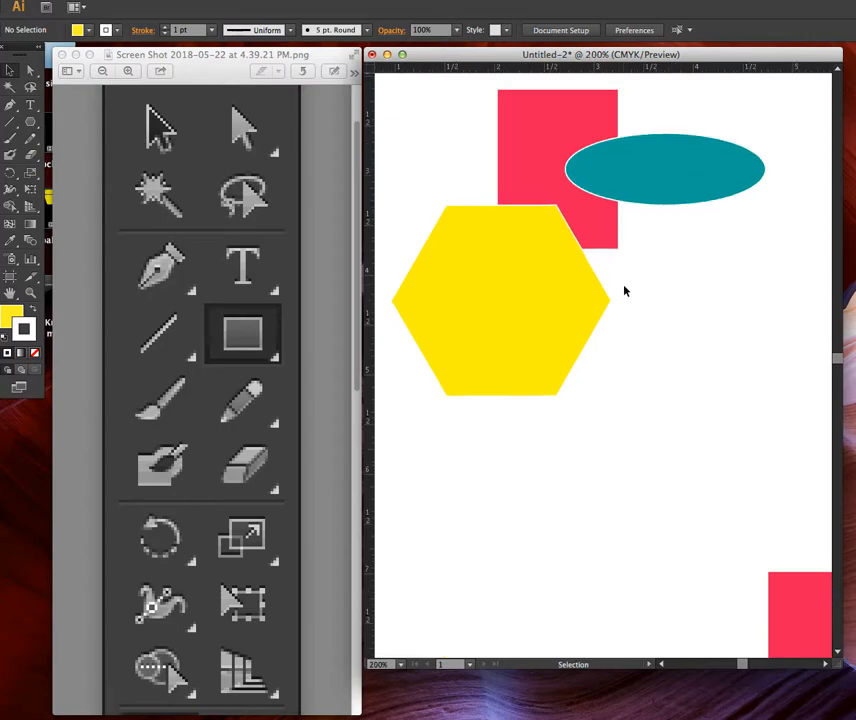
scroll(553, 285, "up", 5)
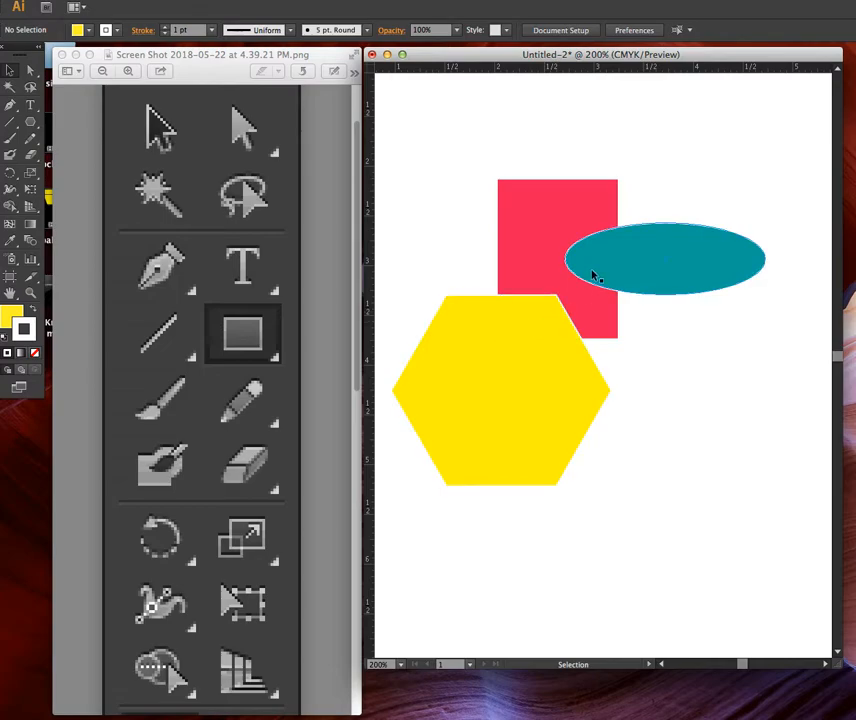
left_click(541, 233)
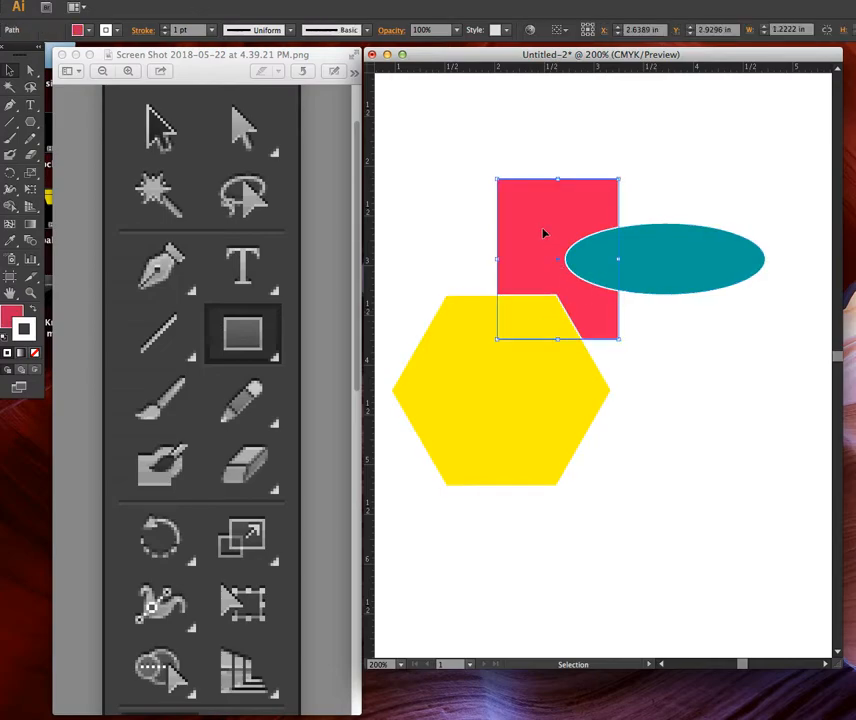
left_click(646, 265, "shift")
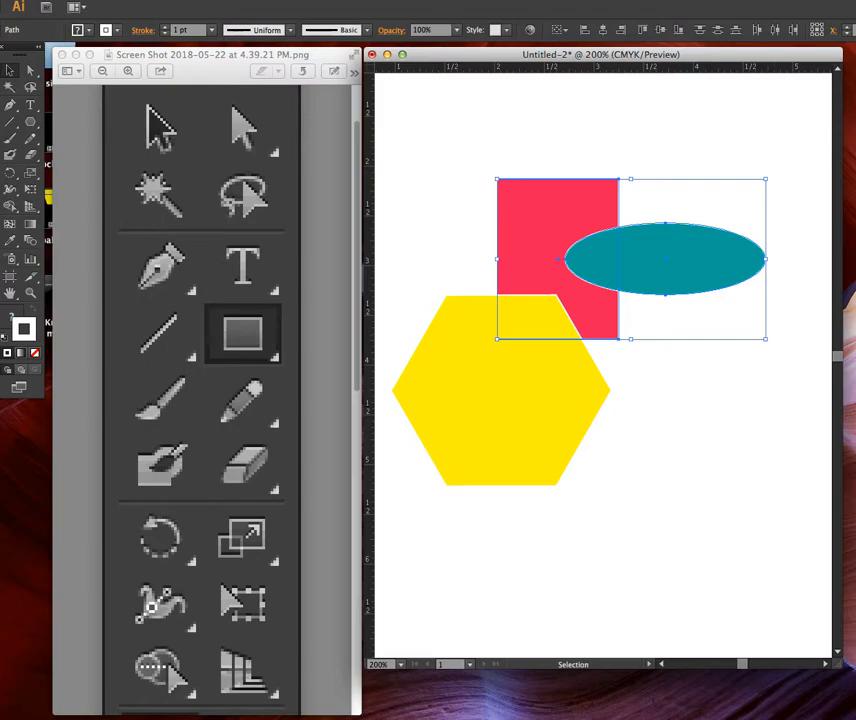
left_click_drag(853, 540, 690, 457)
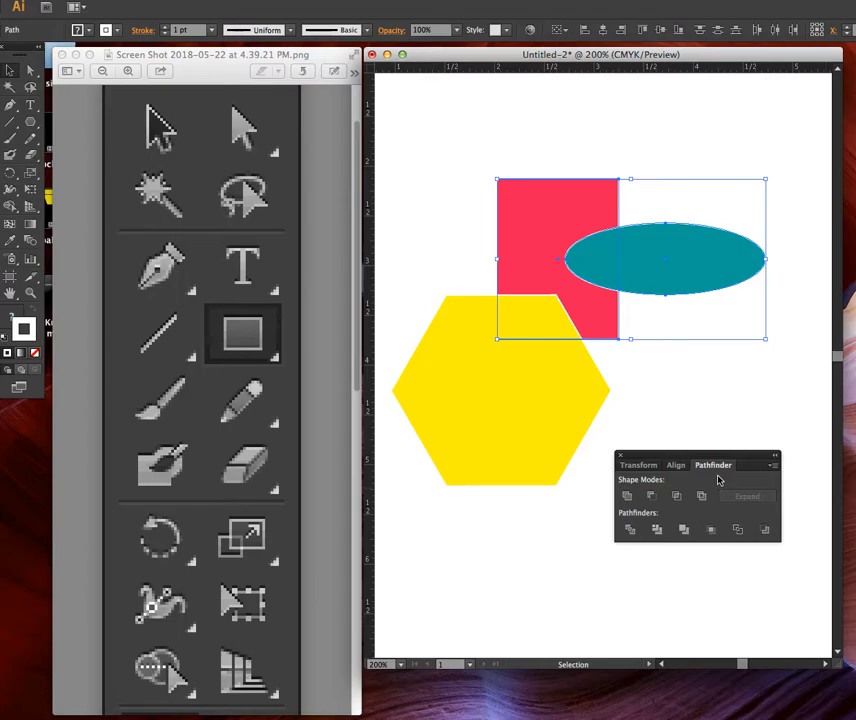
left_click(371, 2)
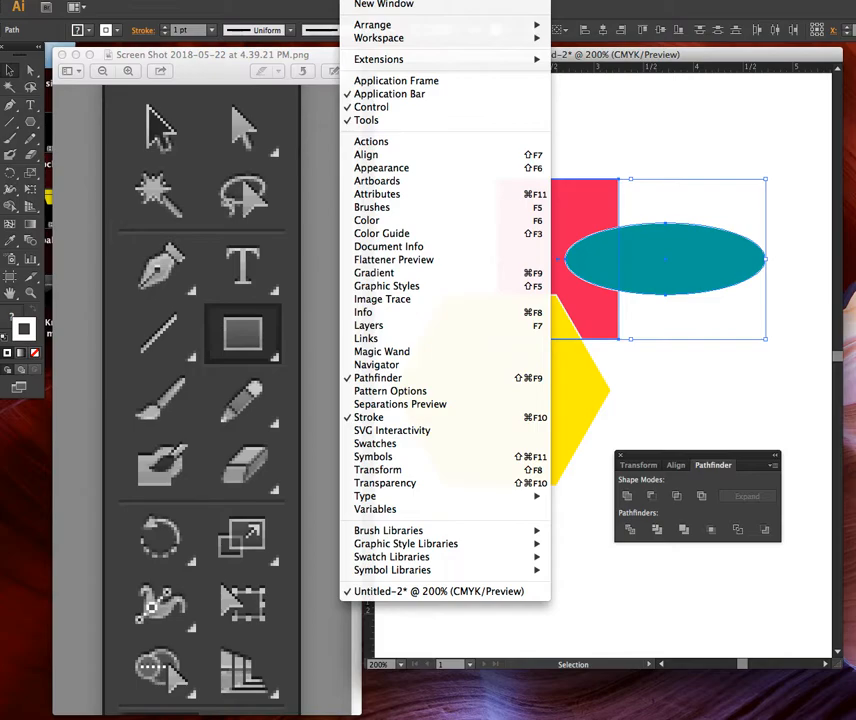
key("Escape")
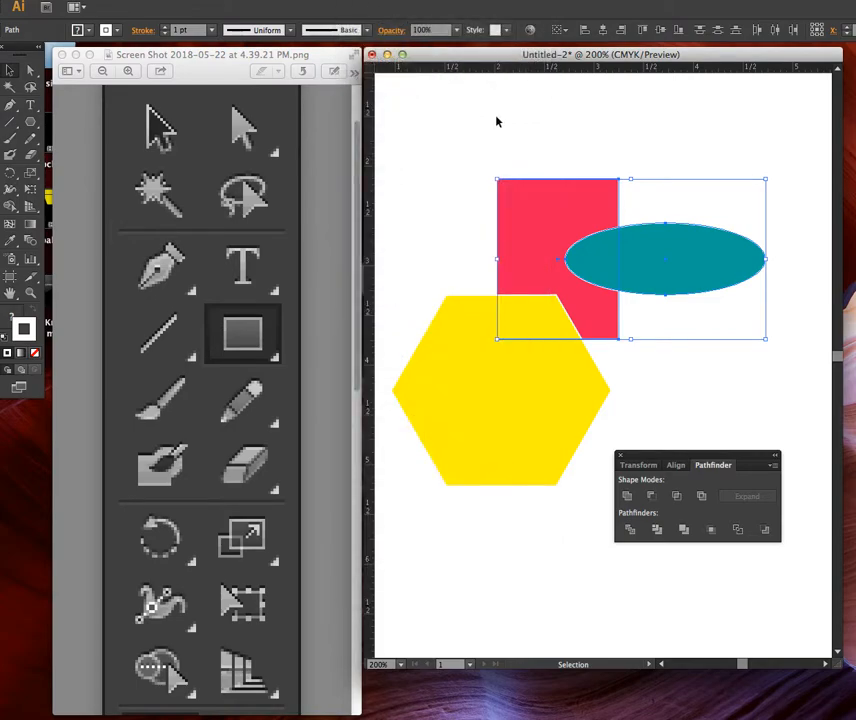
left_click(626, 498)
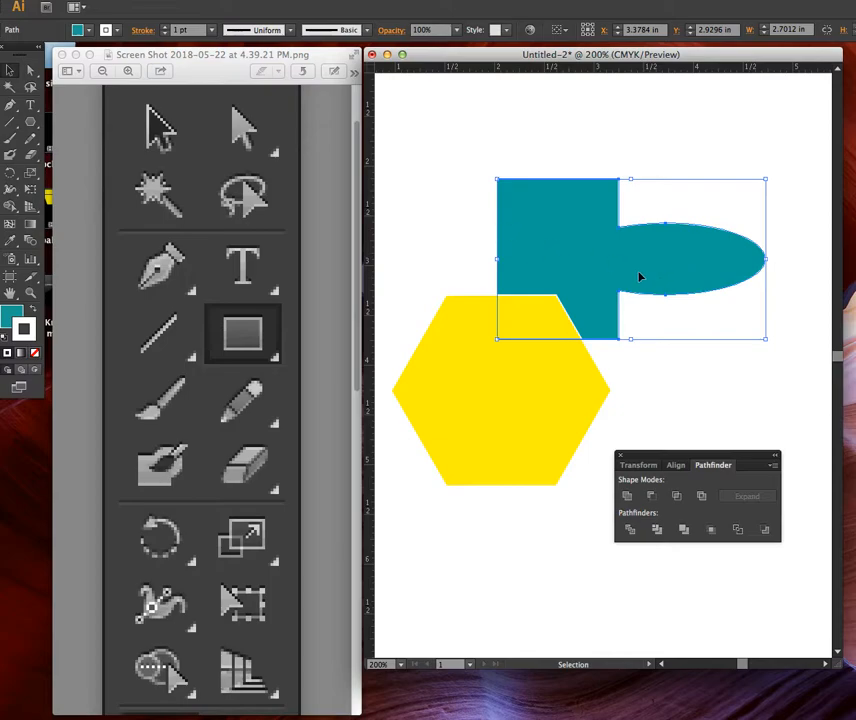
left_click(482, 233)
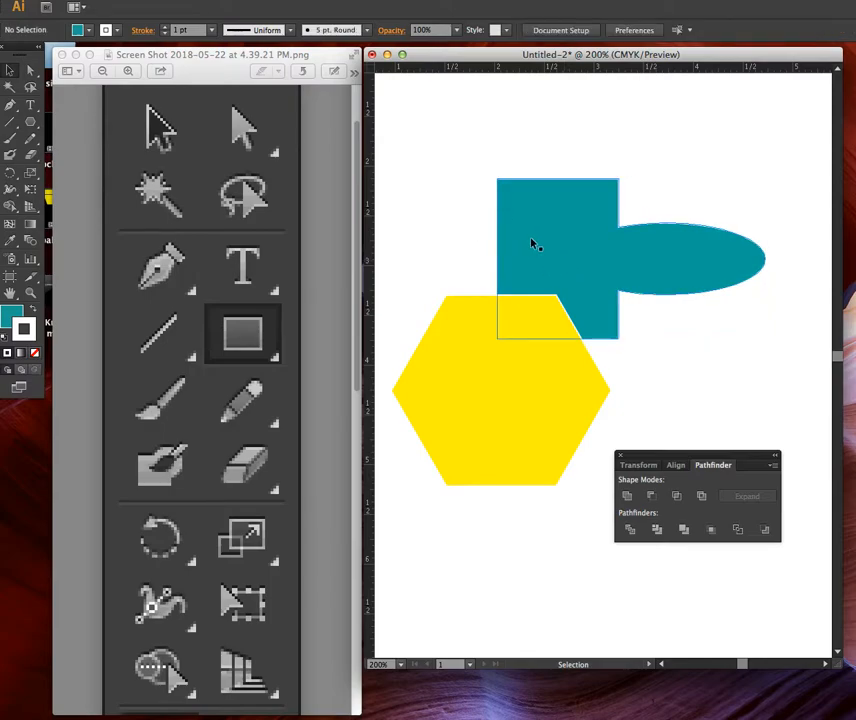
left_click(537, 250)
left_click(452, 212)
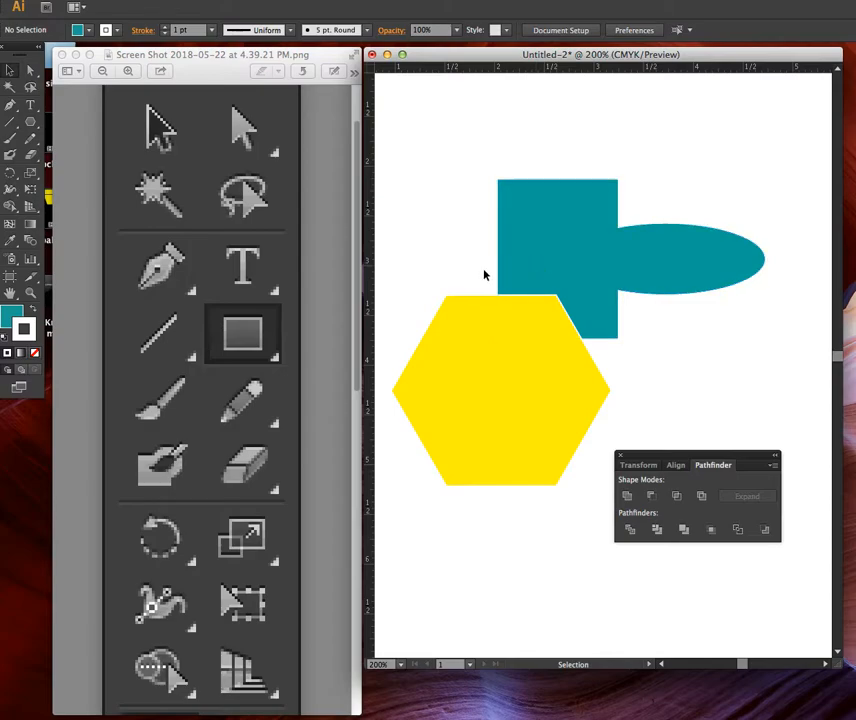
Unite the teal shape with the overlapping yellow hexagon, and move the combined shape about 0.1 in right and 0.45 in up
left_click(551, 276)
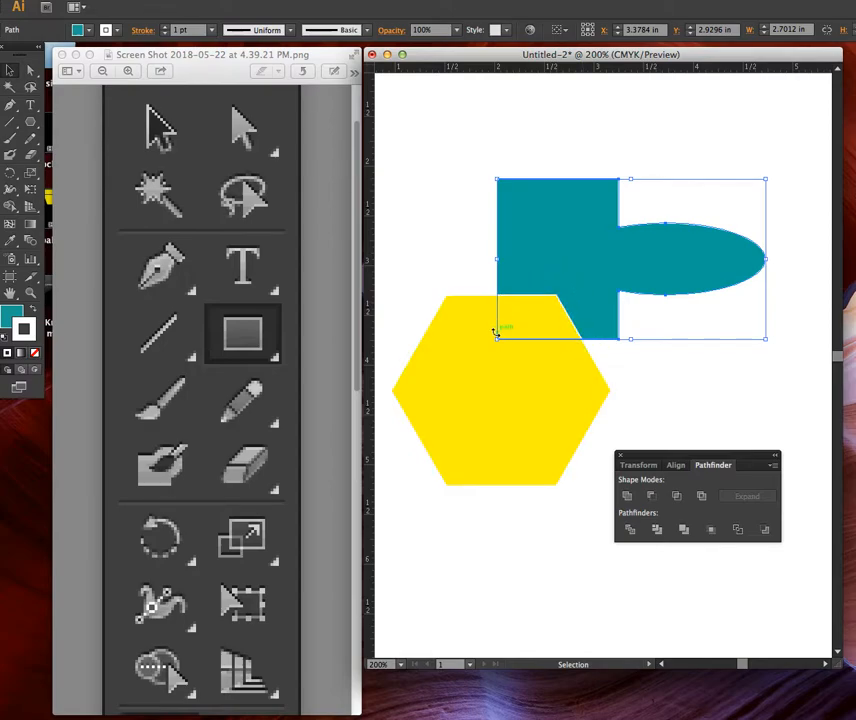
left_click(480, 378, "shift")
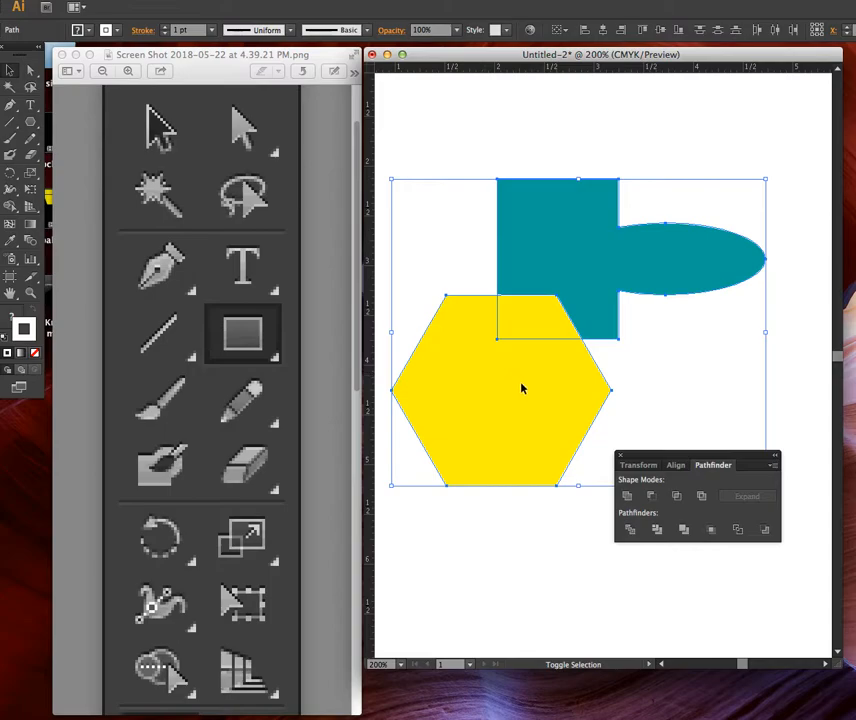
left_click(627, 497)
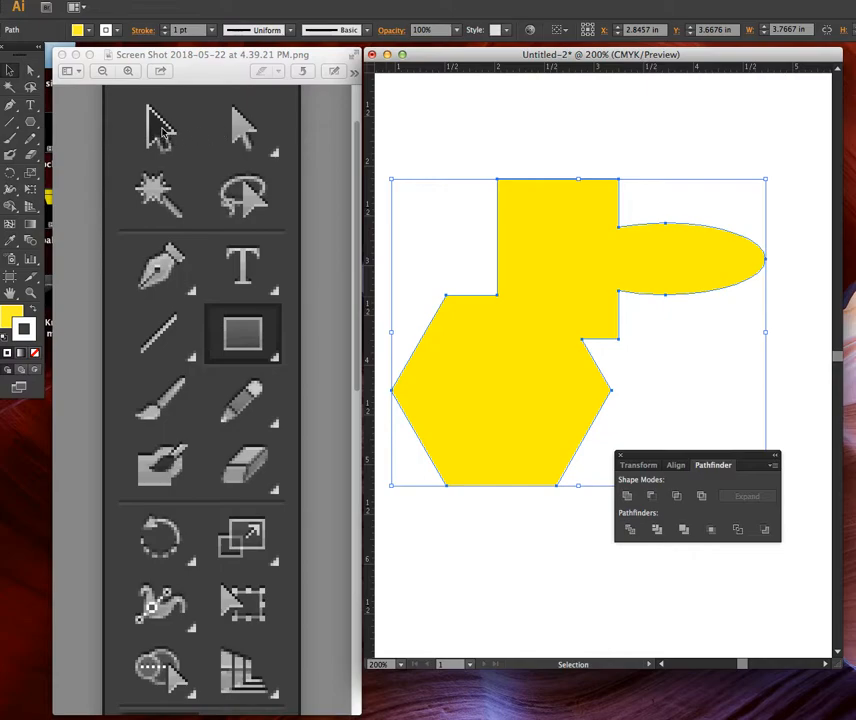
left_click_drag(550, 256, 558, 221)
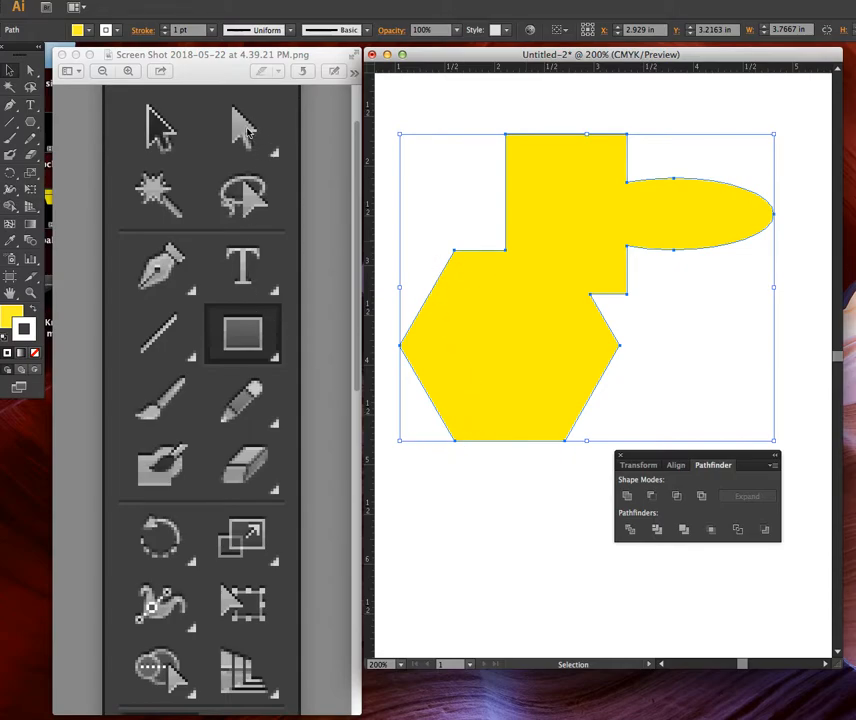
left_click(248, 128)
left_click(403, 128)
left_click(232, 128)
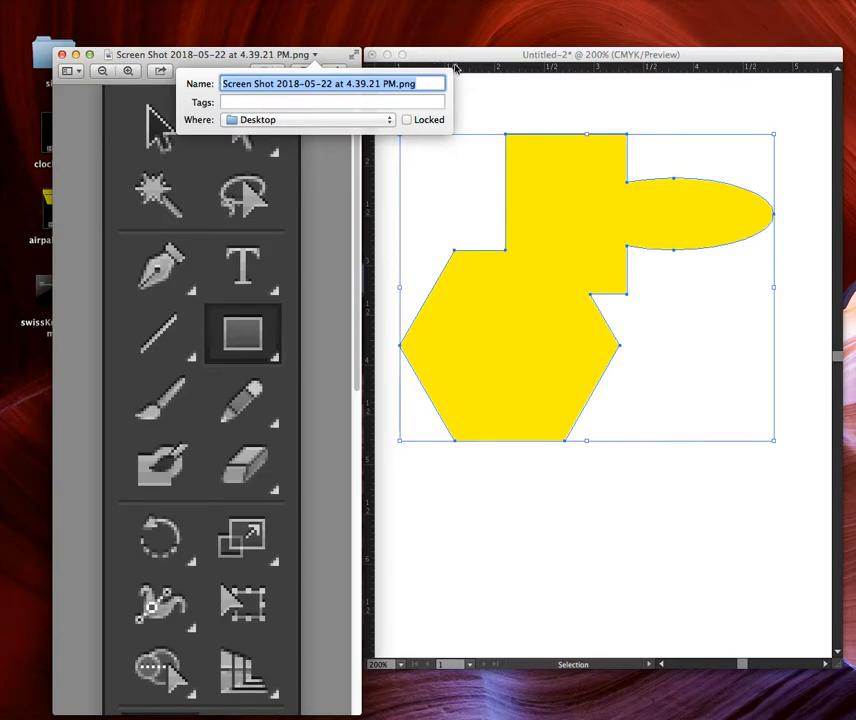
left_click(332, 60)
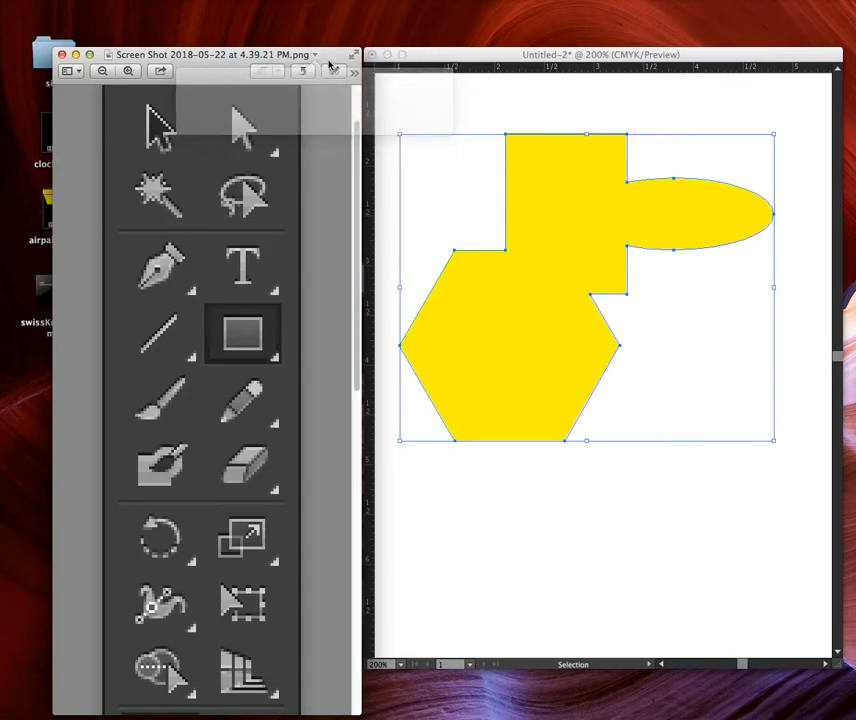
left_click(415, 57)
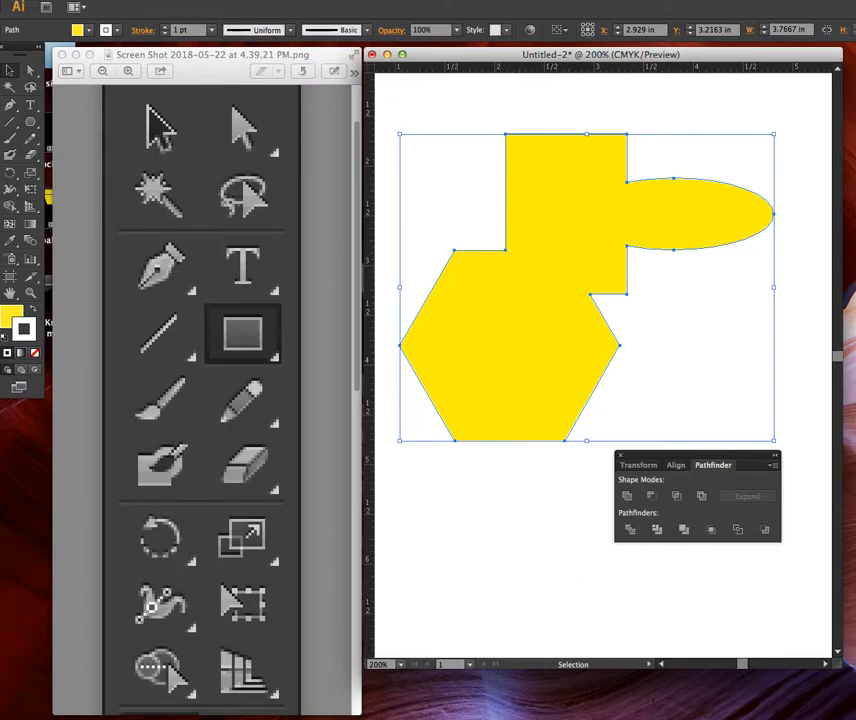
mouse_move(845, 712)
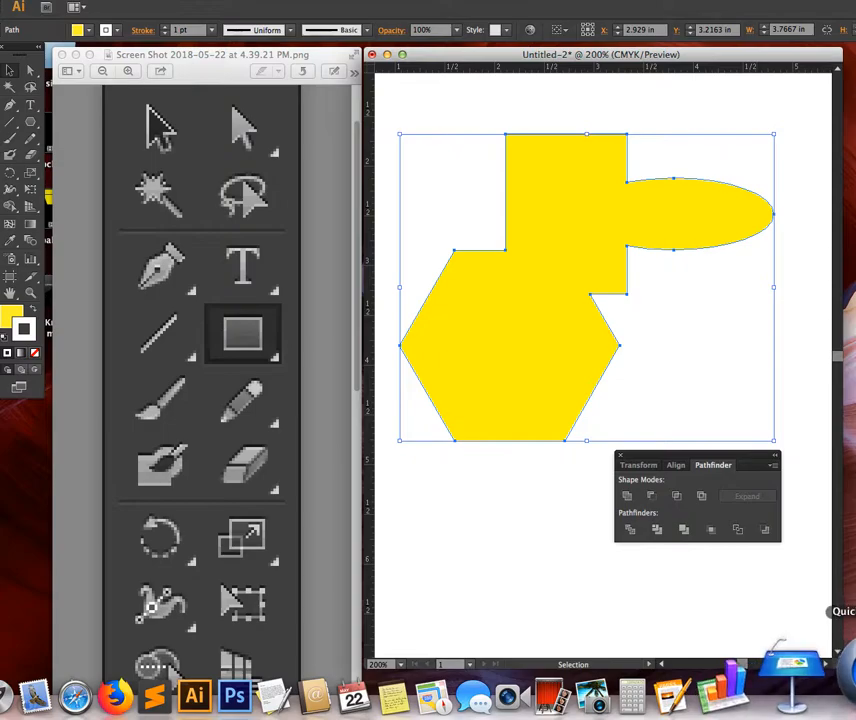